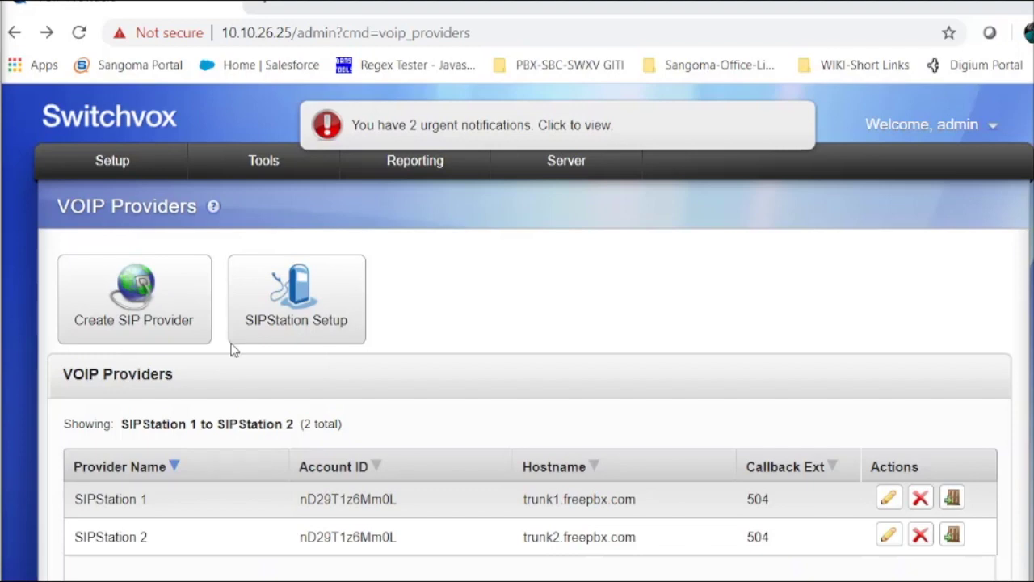
Open the SIPStation Setup page from Setup > VOIP Providers
mouse_move(126, 165)
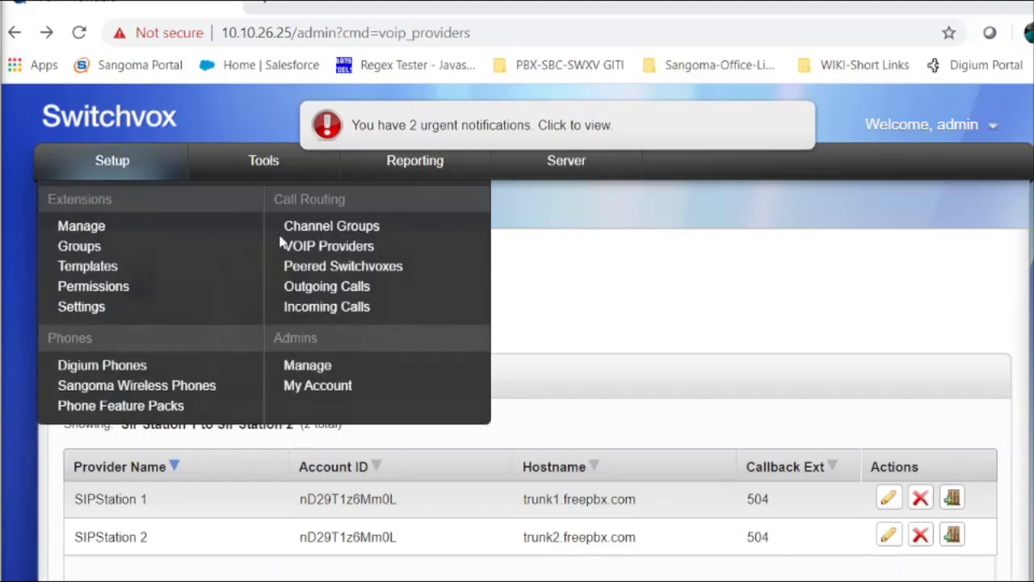
left_click(313, 252)
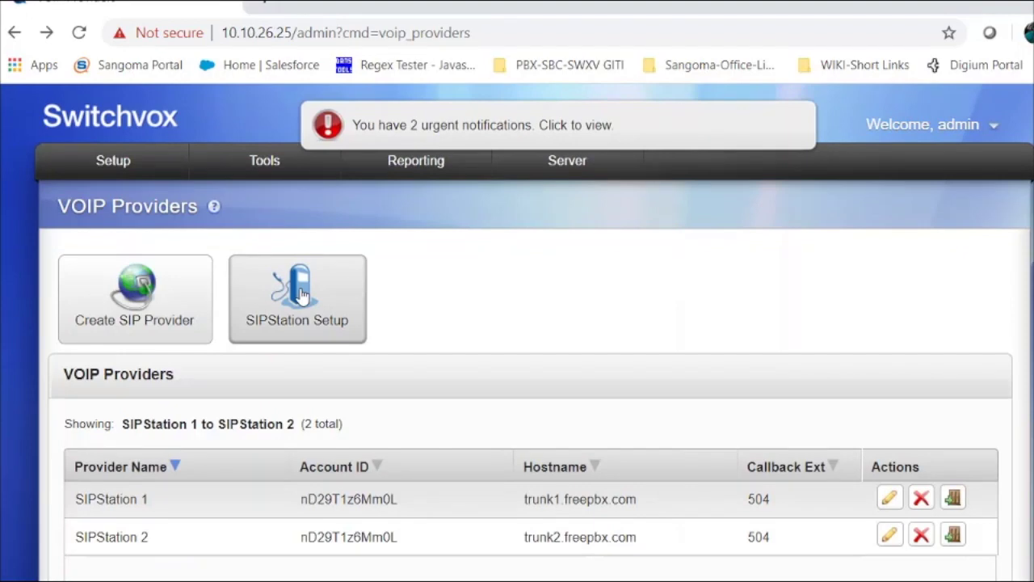
left_click(304, 314)
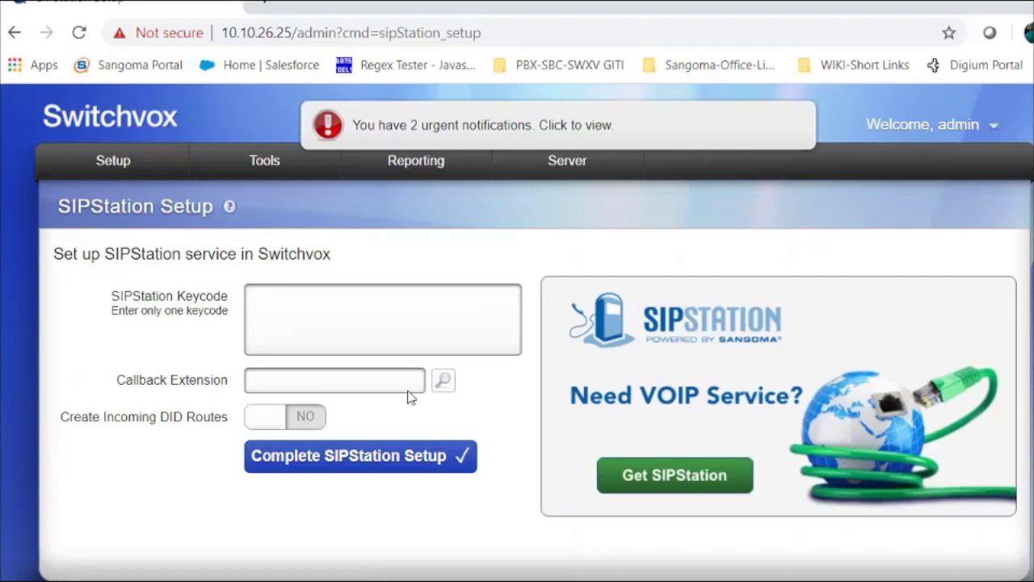
Browse the extension list without choosing one, then focus the Callback Extension field
left_click(443, 382)
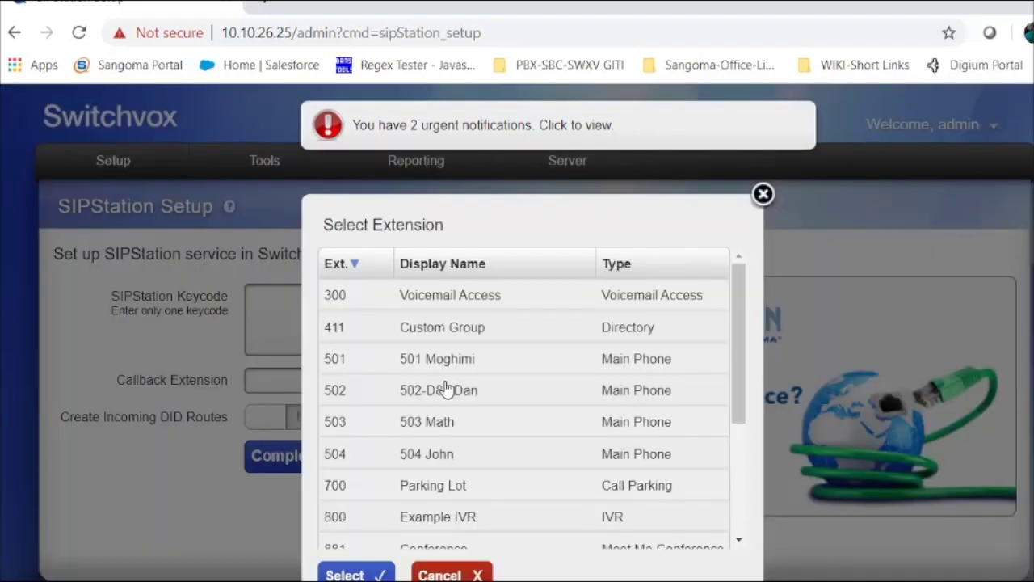
left_click(762, 195)
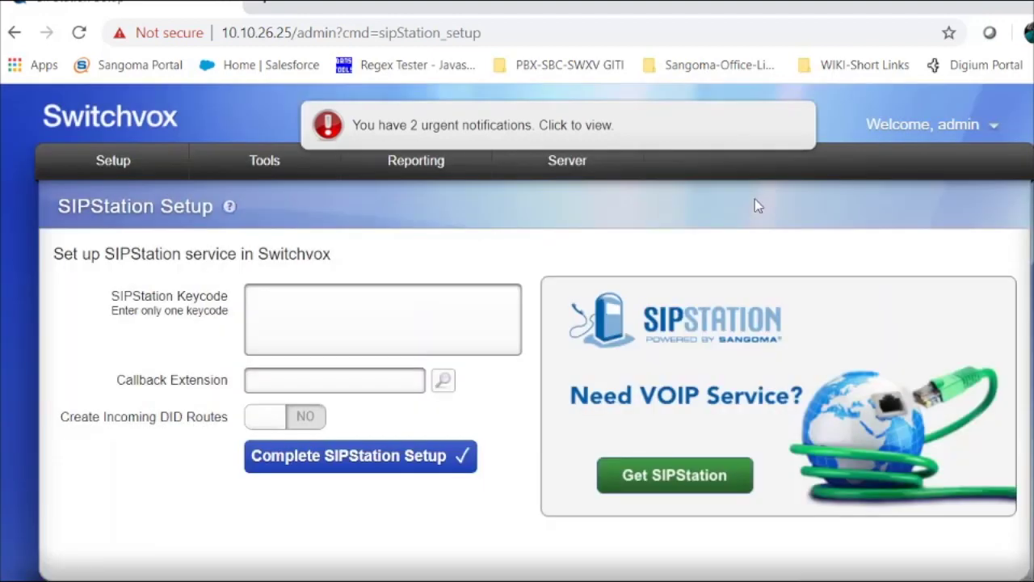
left_click(331, 387)
mouse_move(120, 160)
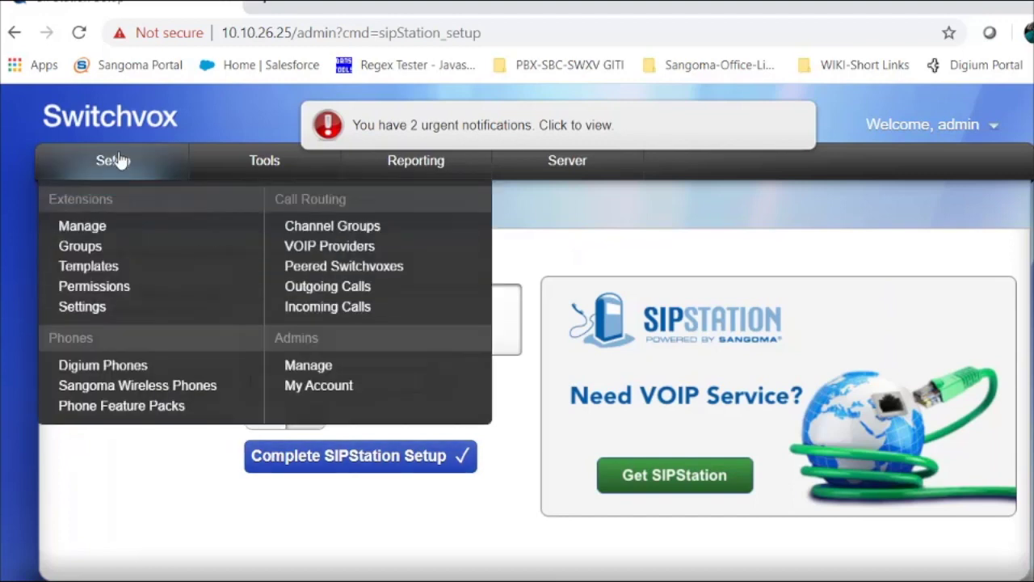
Review SIPStation 1's account ID and password, then edit SIPStation 2 (trunk2.freepbx.com, extension 504)
left_click(330, 253)
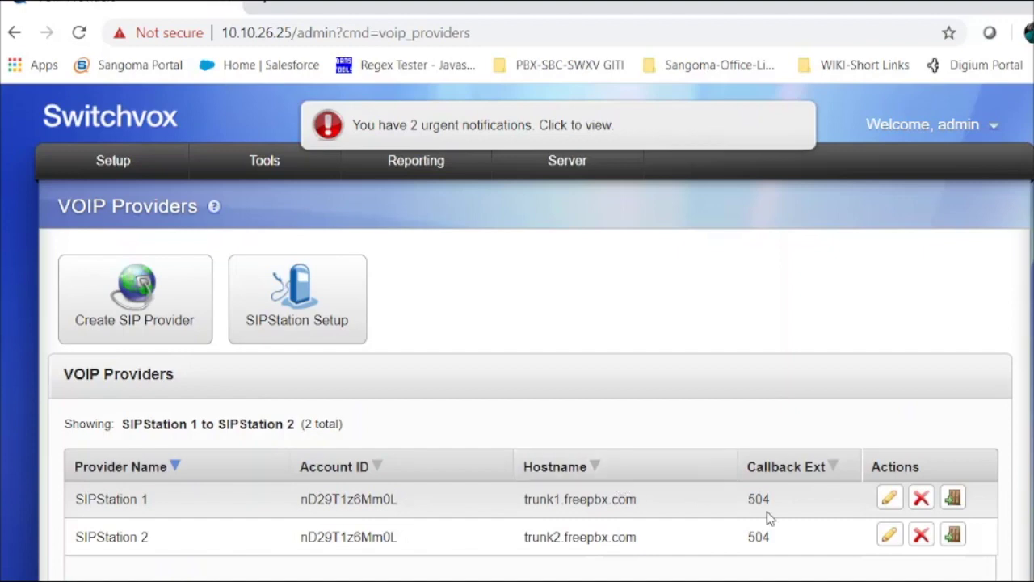
left_click(890, 500)
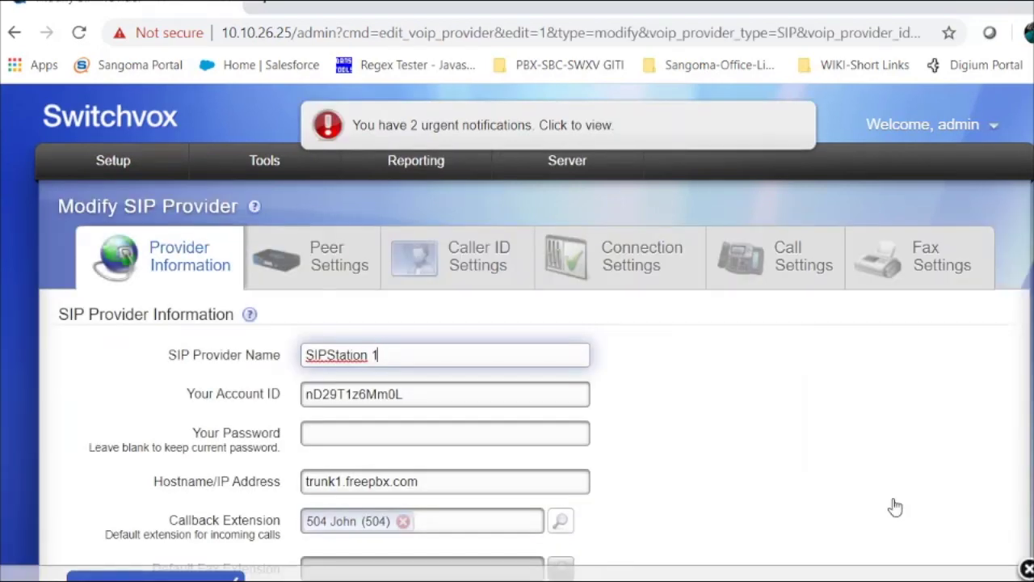
left_click(479, 430)
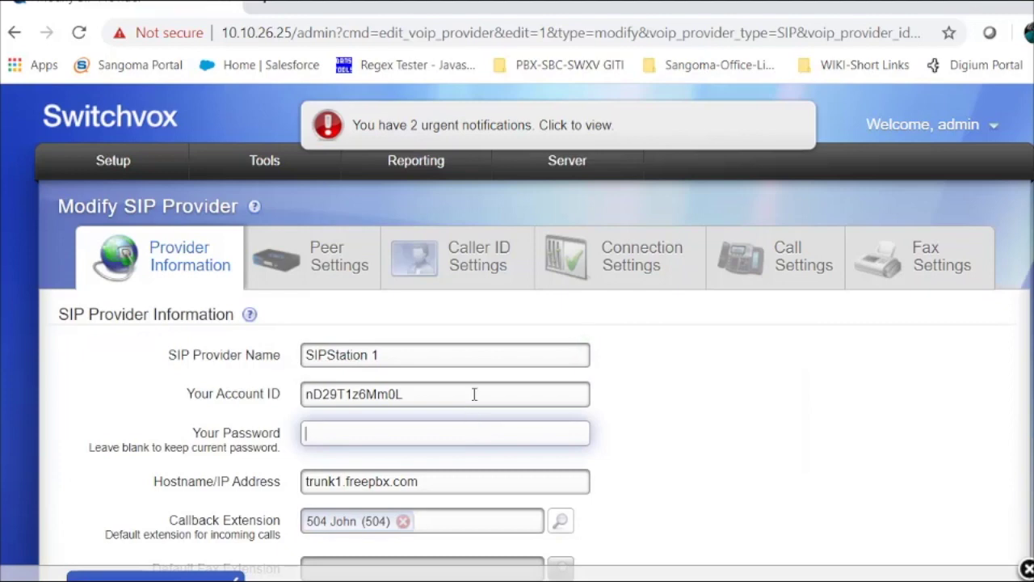
left_click(476, 392)
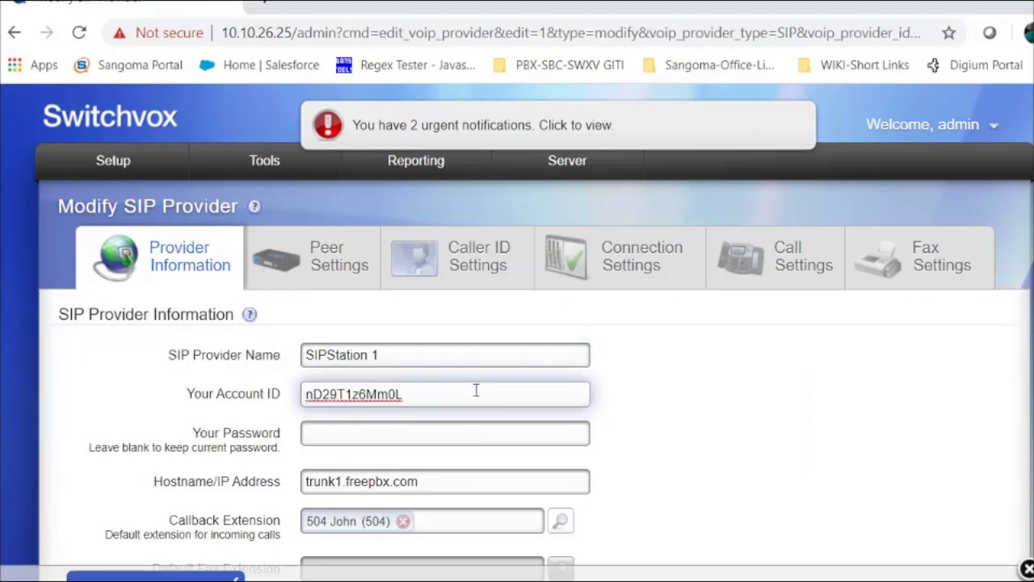
left_click(466, 441)
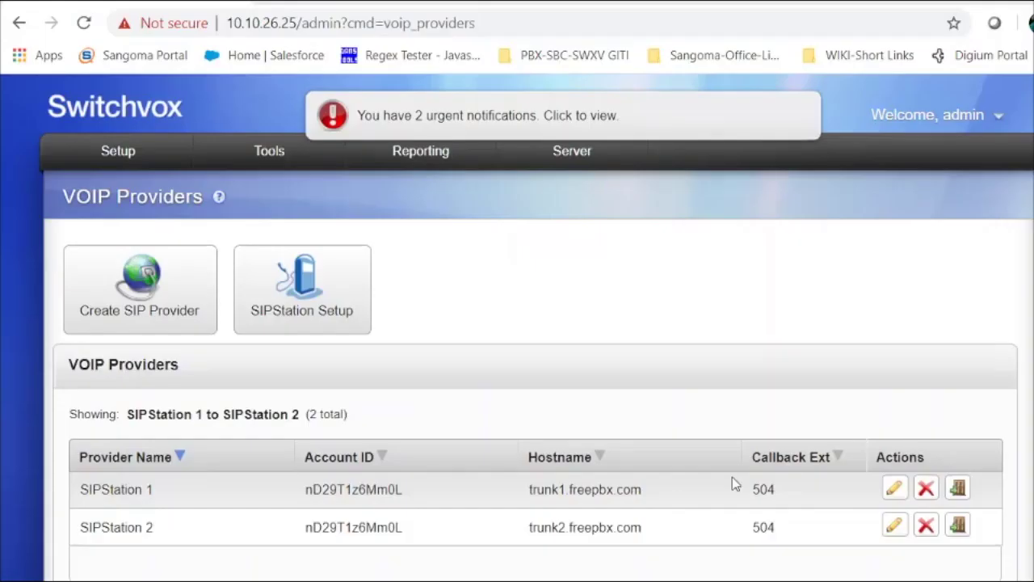
left_click(895, 526)
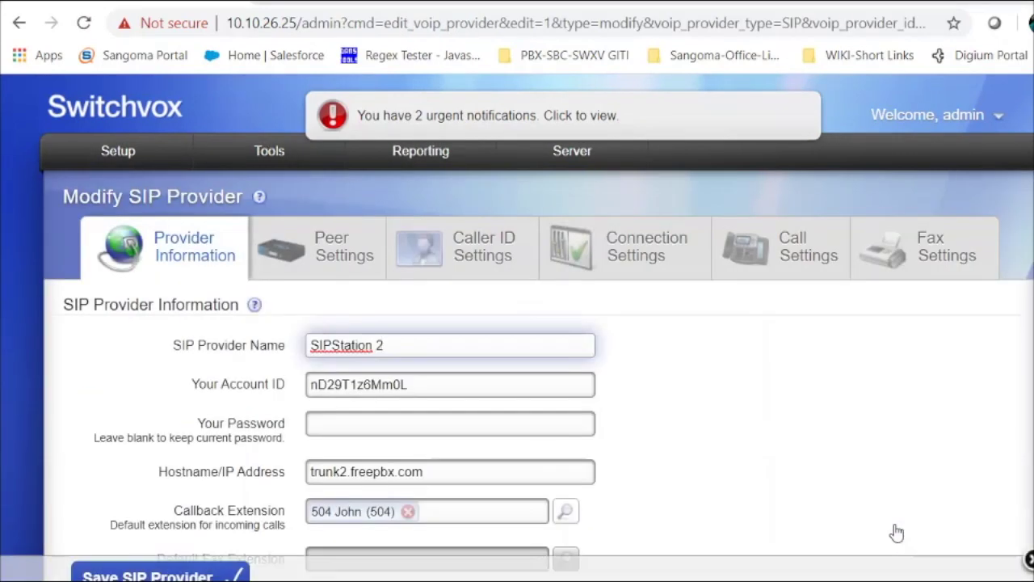
left_click(416, 417)
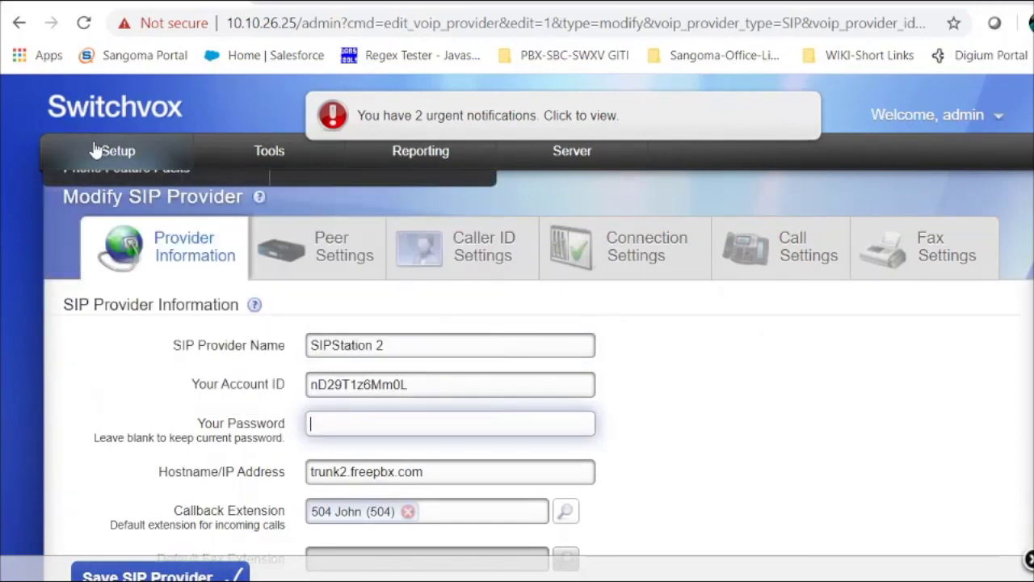
Open the Server > IP Configuration settings
mouse_move(116, 156)
mouse_move(593, 171)
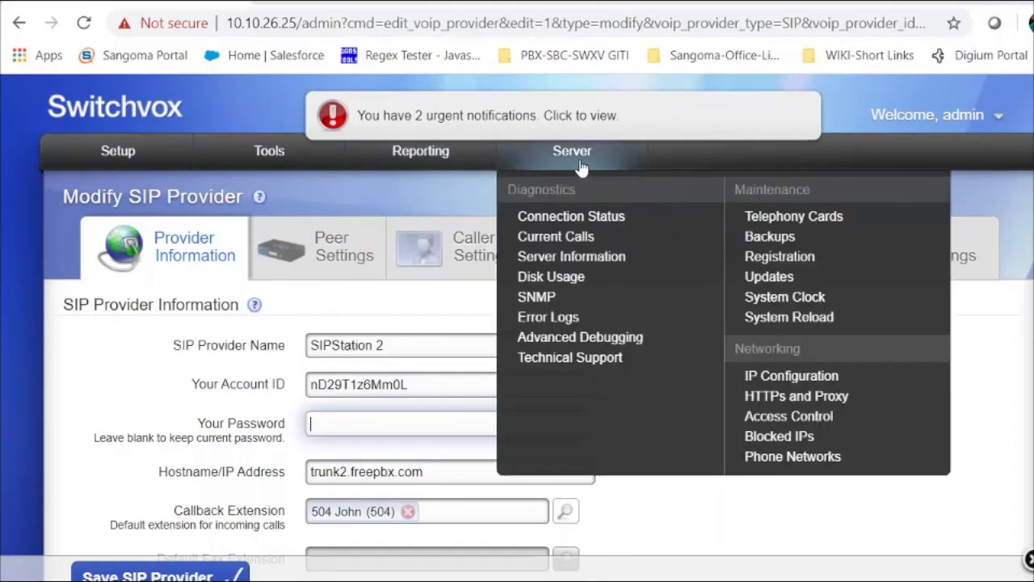
left_click(794, 382)
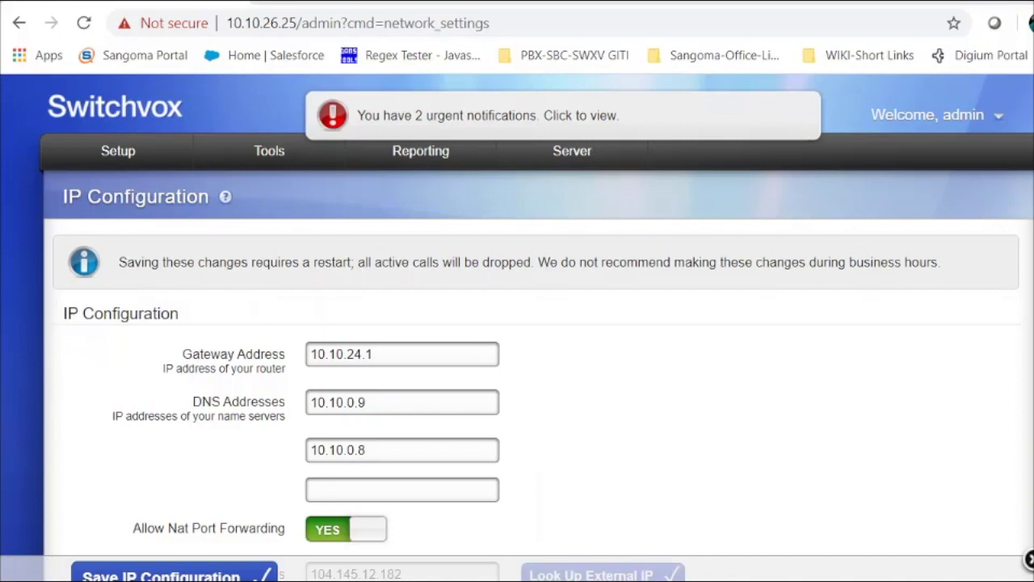
scroll(534, 324, "down", 3)
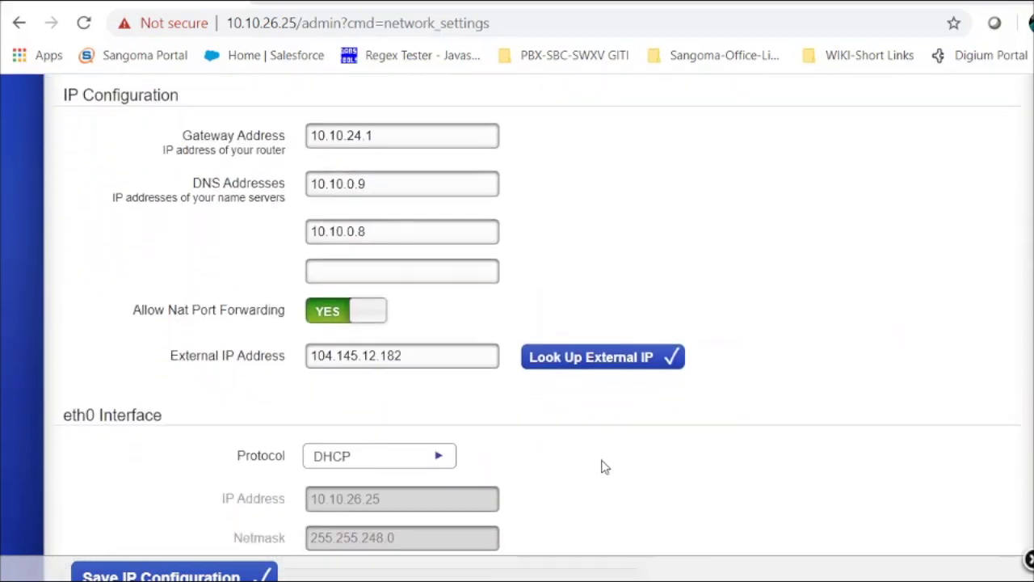
Insert the looked-up external IP 104.145.12.182, expand Advanced Options, and save
left_click(570, 372)
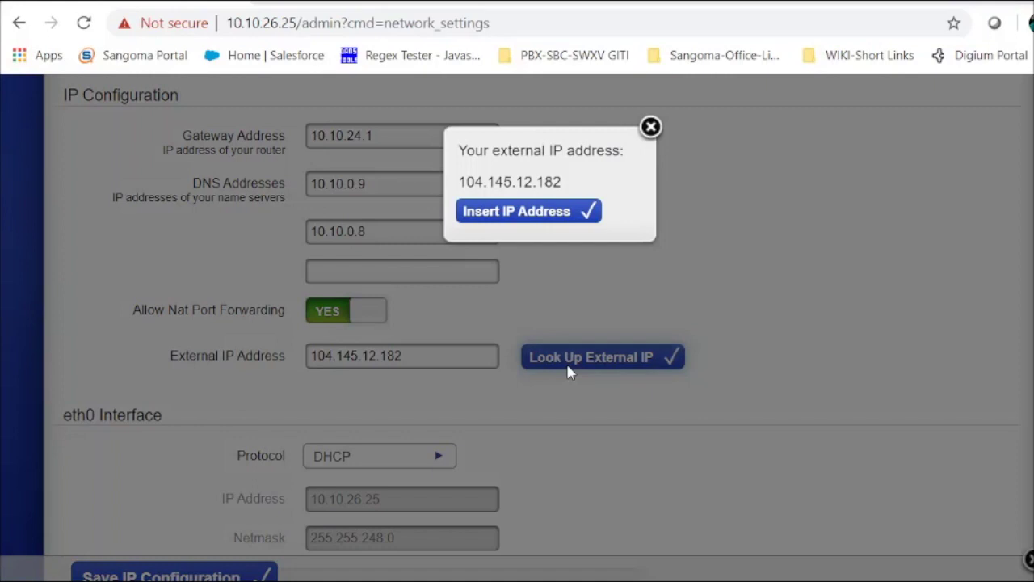
left_click(527, 220)
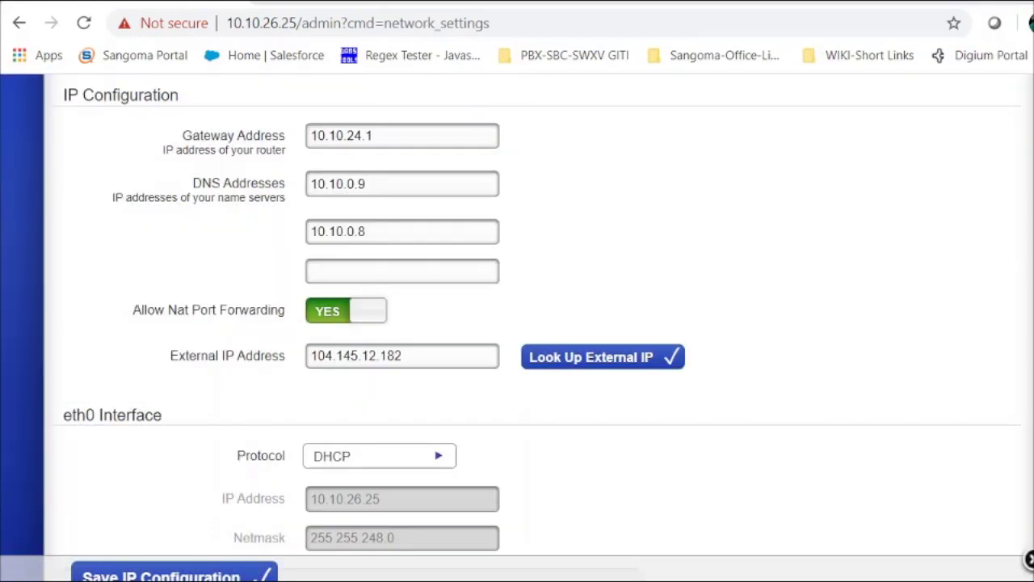
scroll(25, 388, "down", 4)
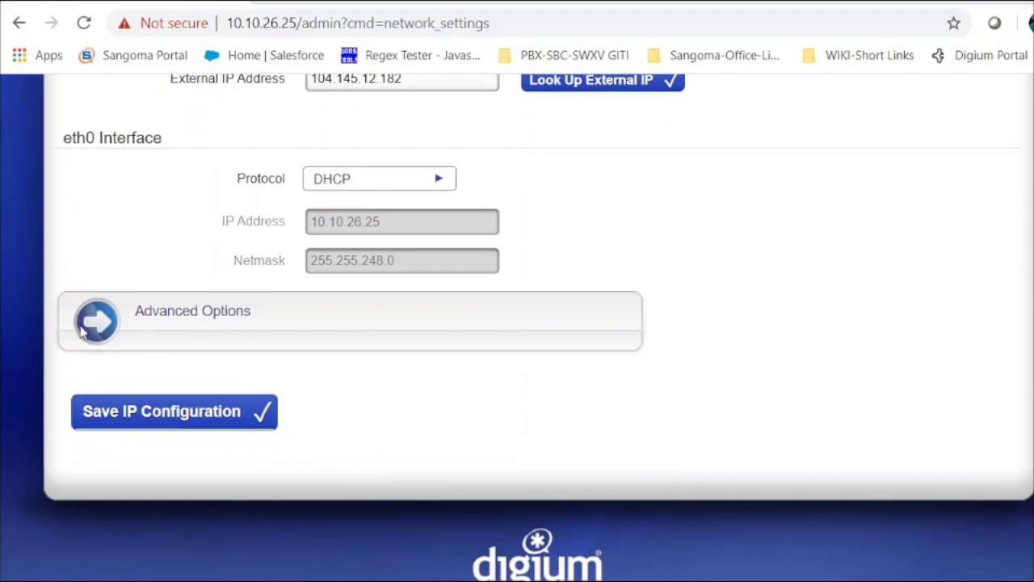
left_click(87, 332)
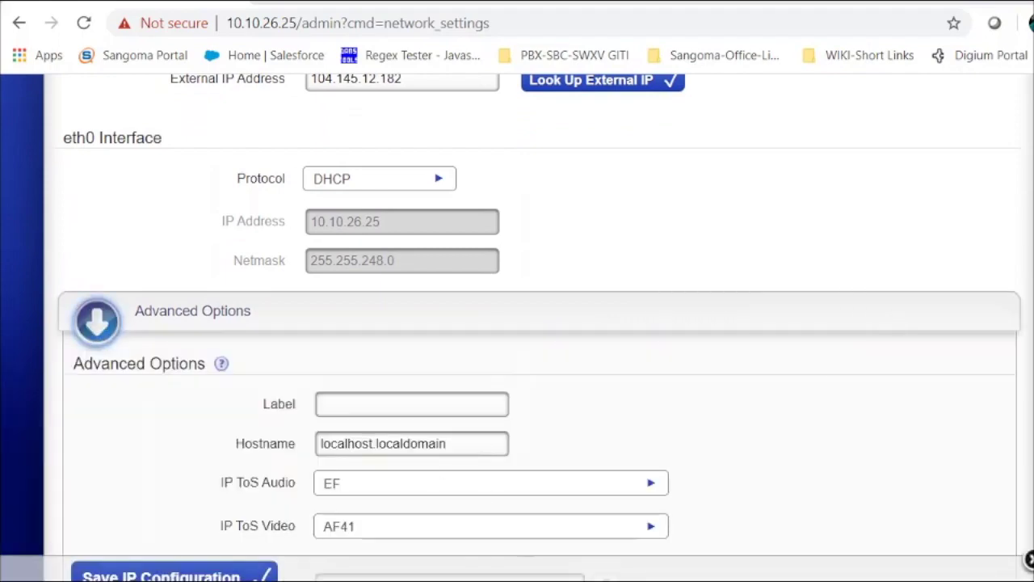
left_click(228, 577)
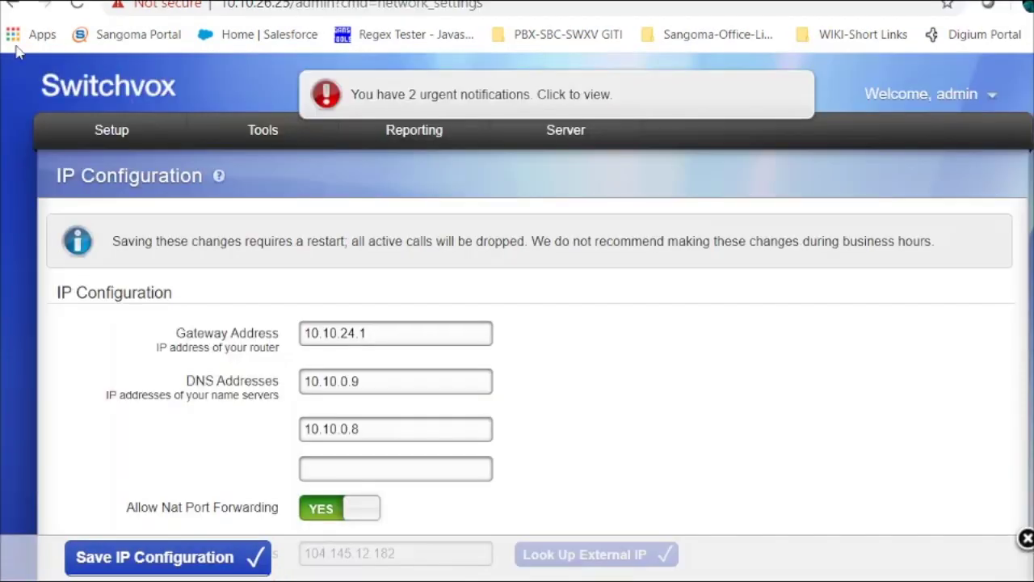
left_click(105, 126)
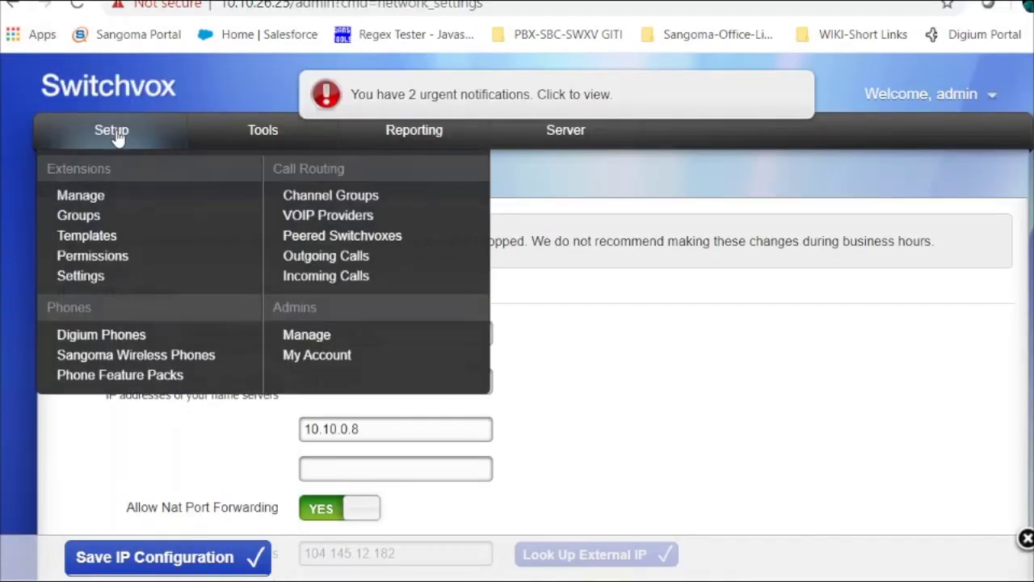
Go to Incoming Calls SMS Rules and start a new SMS DID
left_click(323, 277)
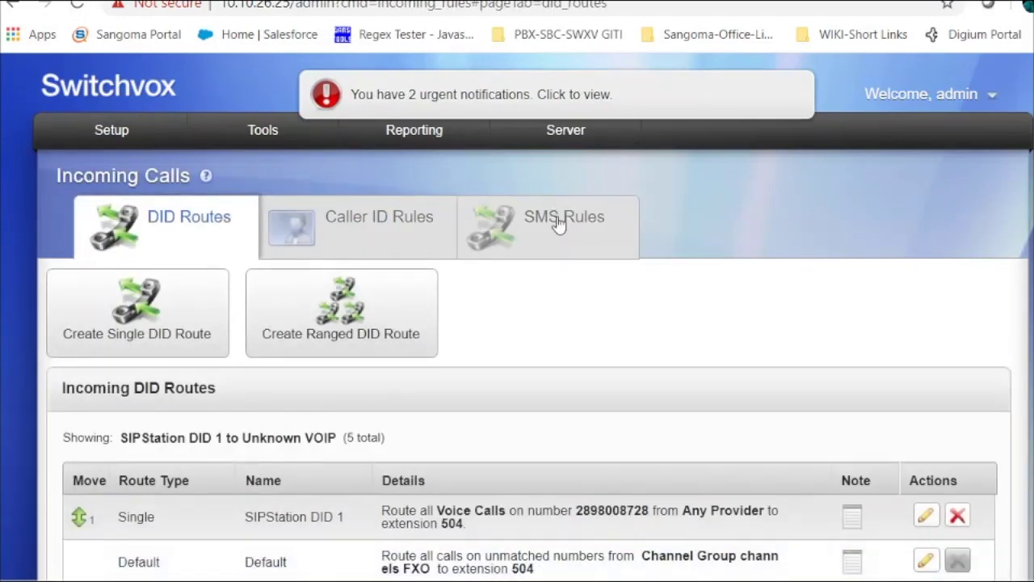
left_click(557, 223)
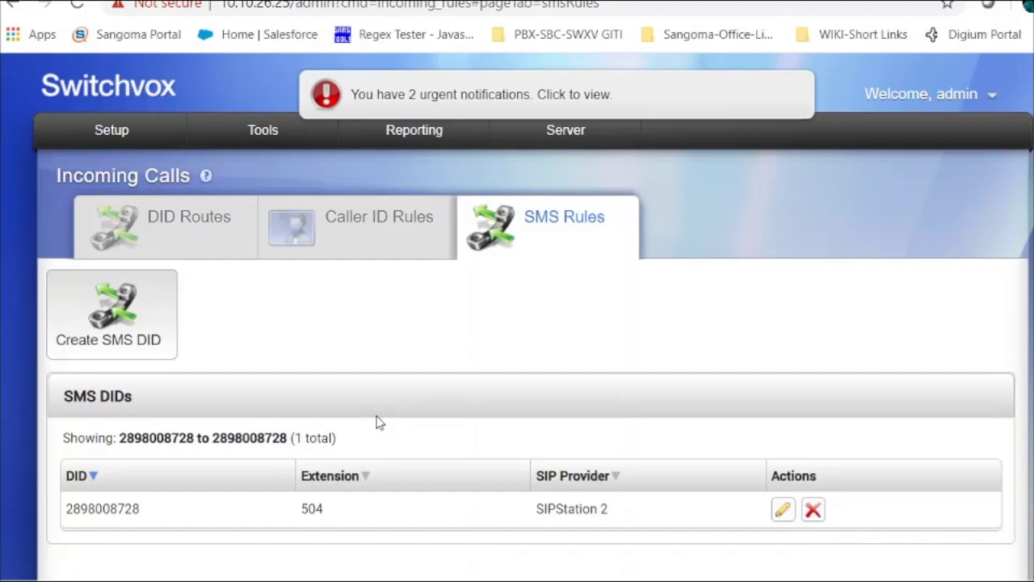
left_click(98, 360)
Leave the DID number and SIP Provider unset, then close the Create SMS DID form unsaved
left_click(615, 240)
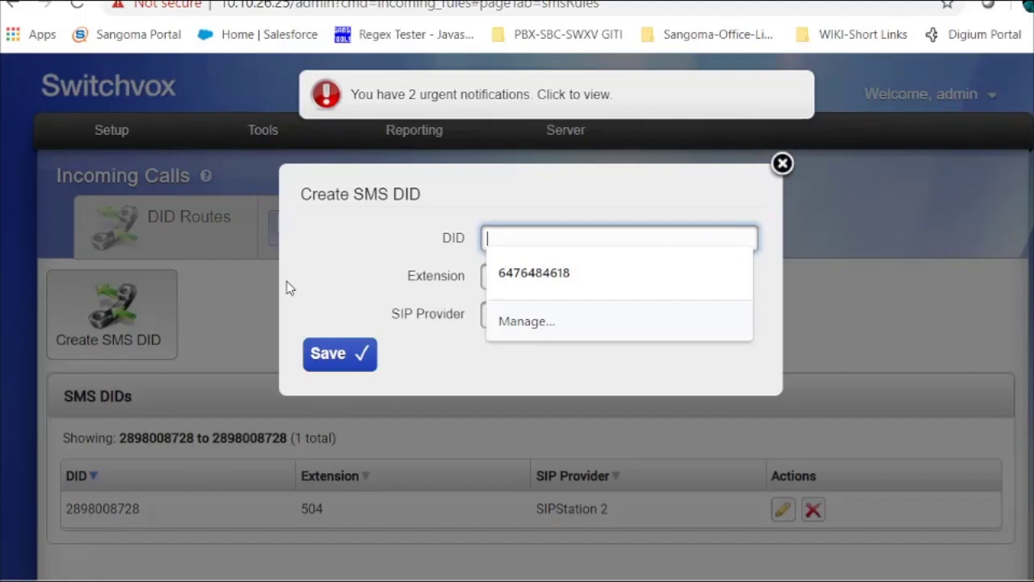
left_click(365, 287)
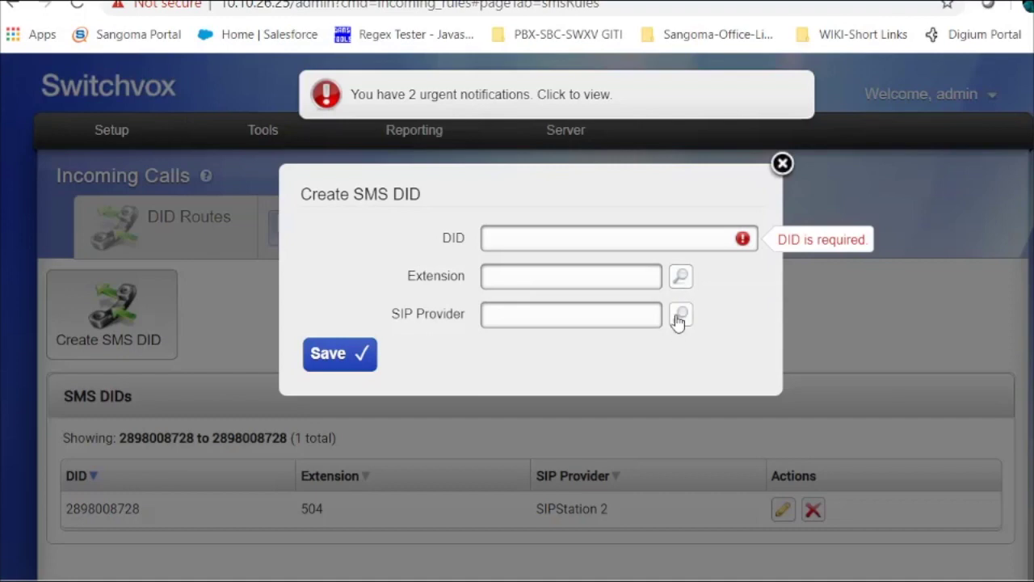
left_click(680, 315)
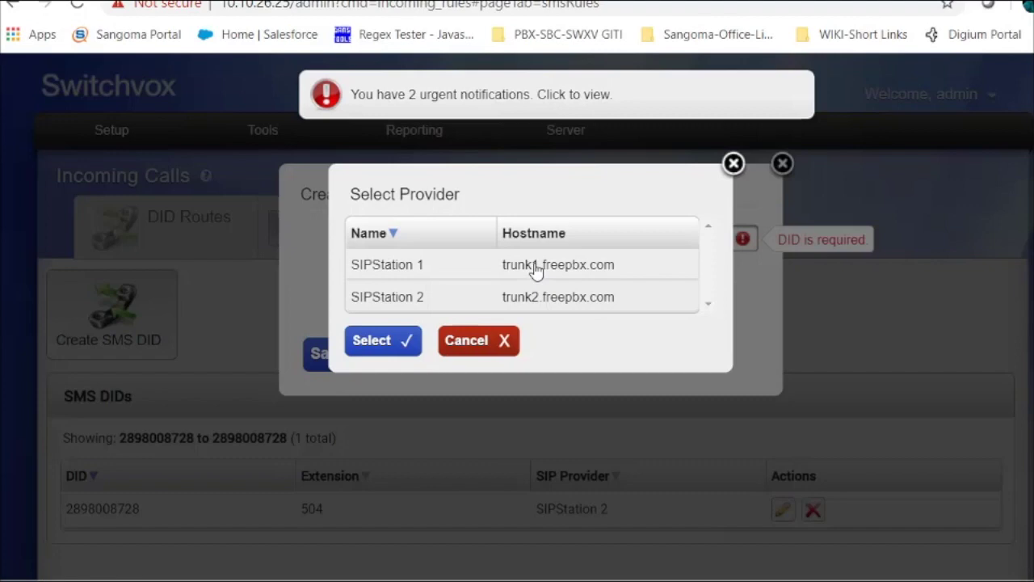
left_click(505, 353)
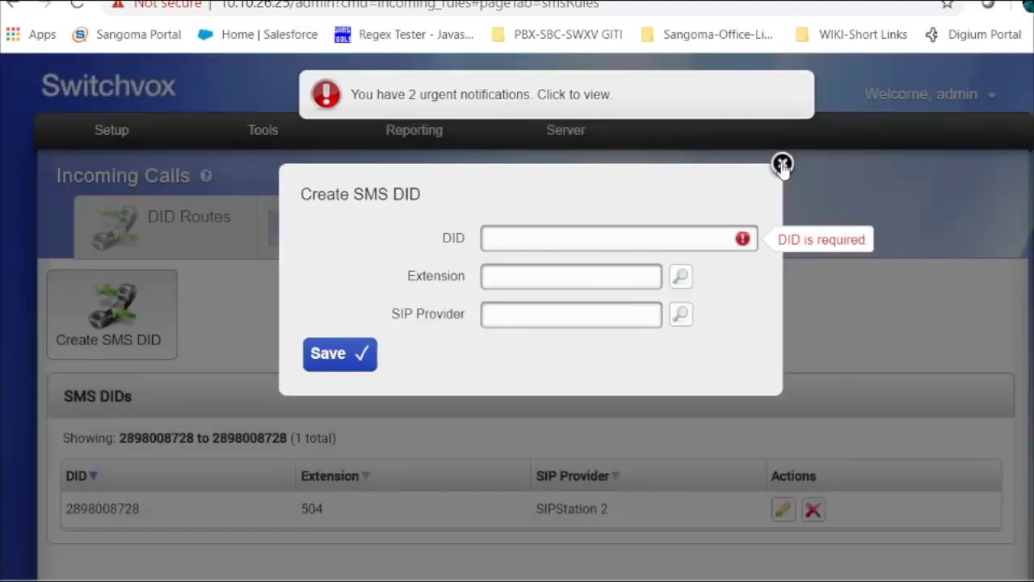
left_click(783, 165)
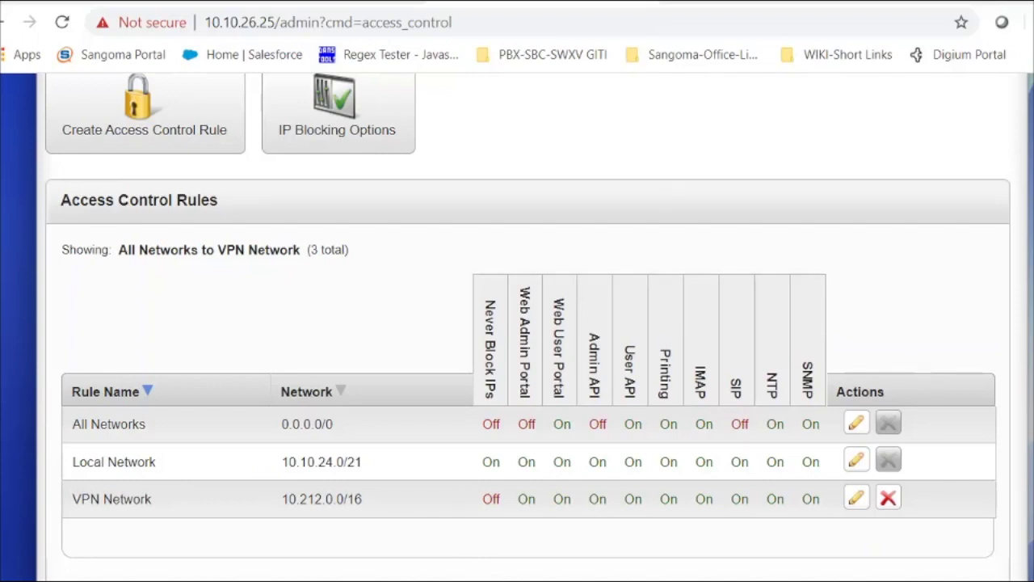
Scroll up the Access Control rules: All Networks, Local Network 10.10.24.0/21, VPN Network 10.212.0.0/16
scroll(518, 323, "up", 3)
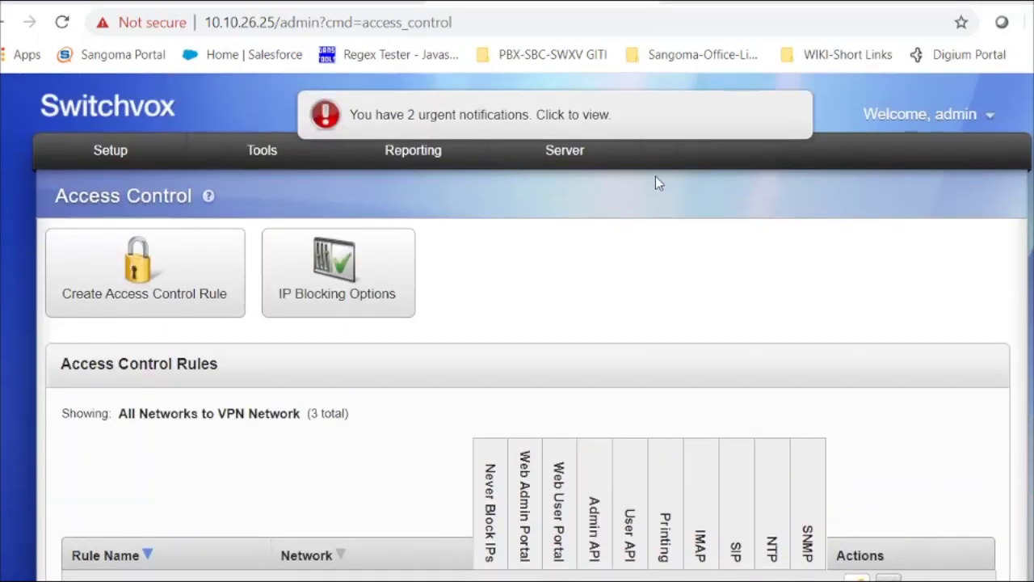
mouse_move(535, 172)
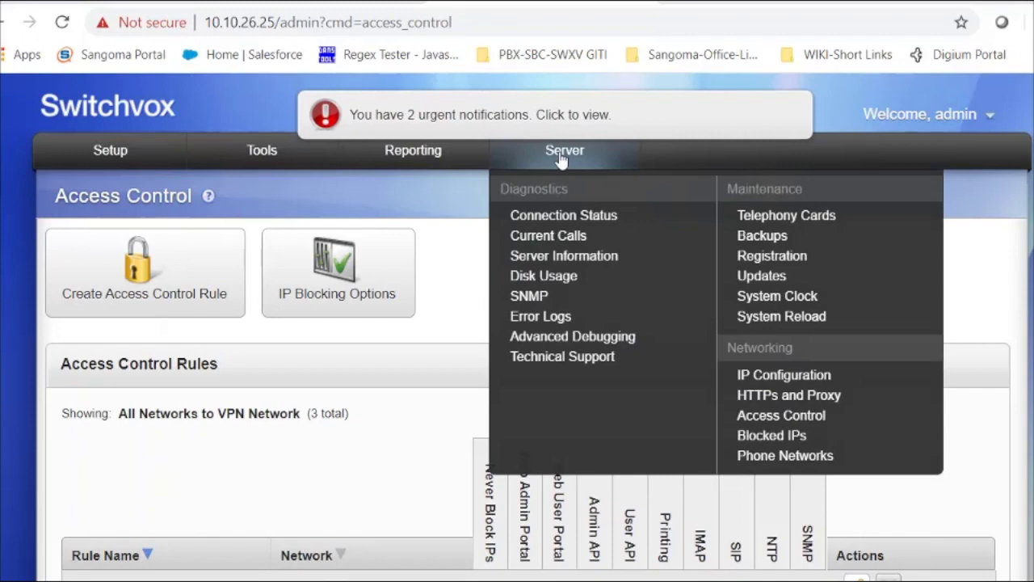
left_click(798, 376)
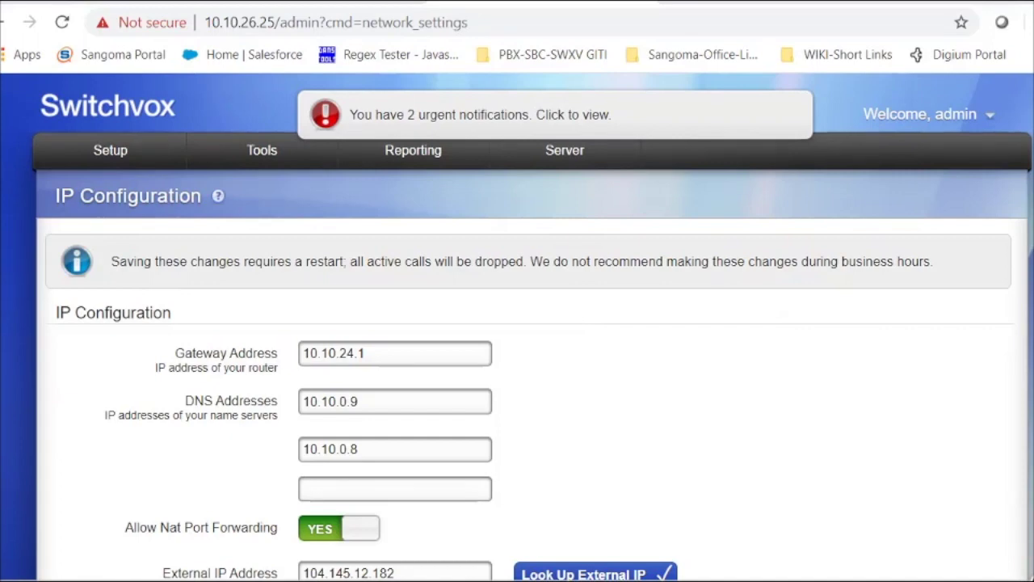
scroll(565, 379, "down", 3)
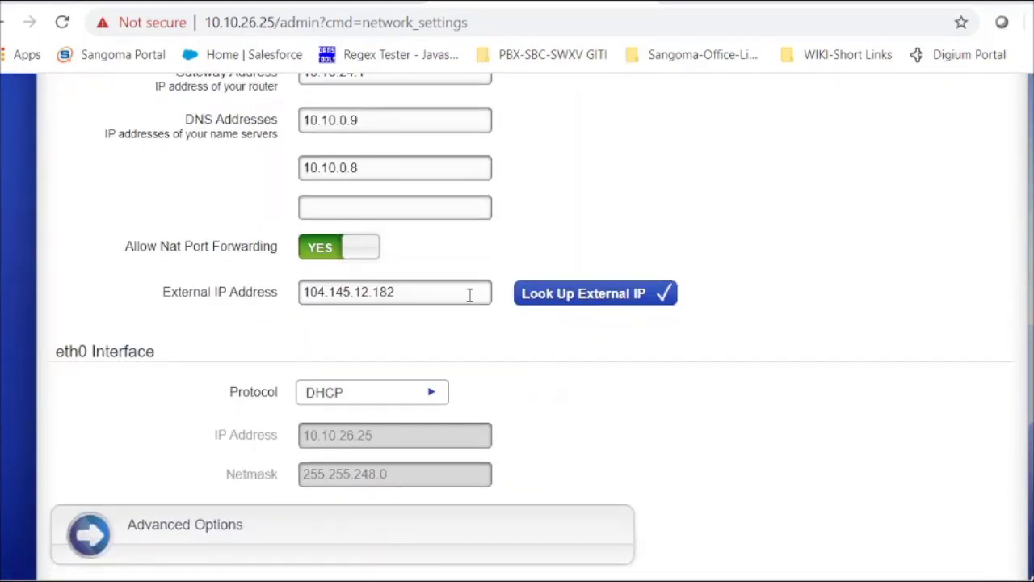
left_click(592, 295)
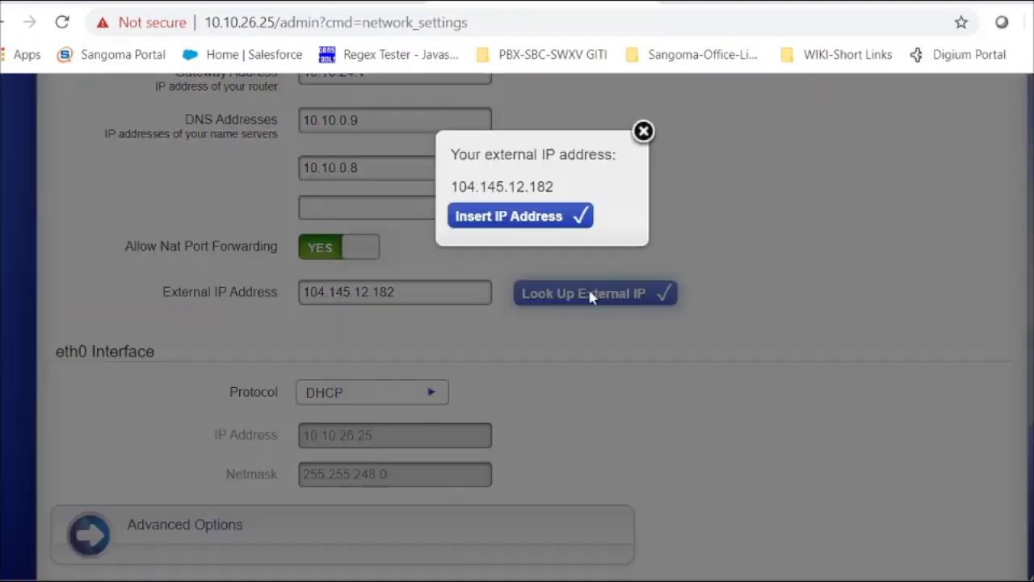
left_click(643, 132)
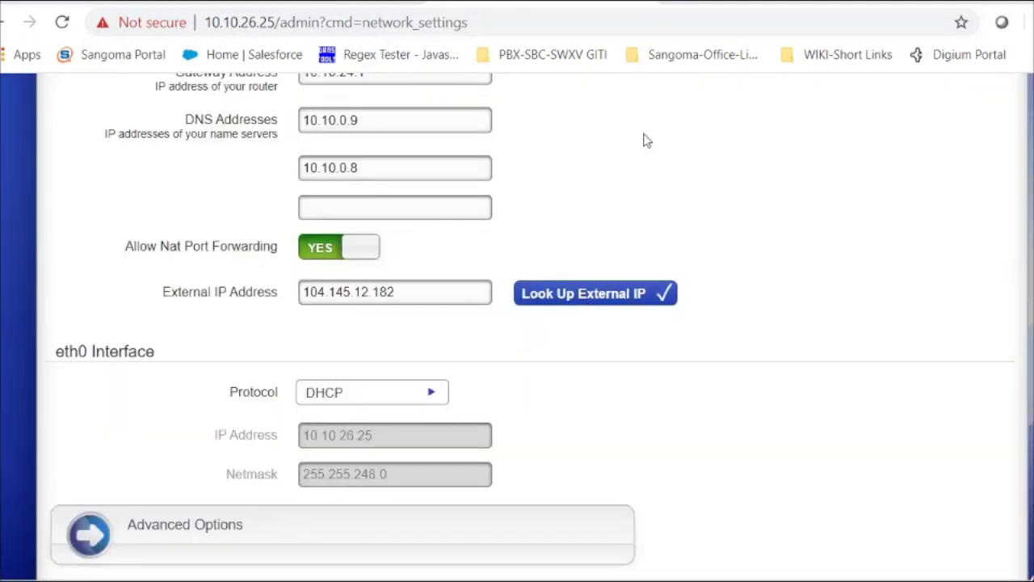
left_click(173, 543)
scroll(517, 323, "down", 6)
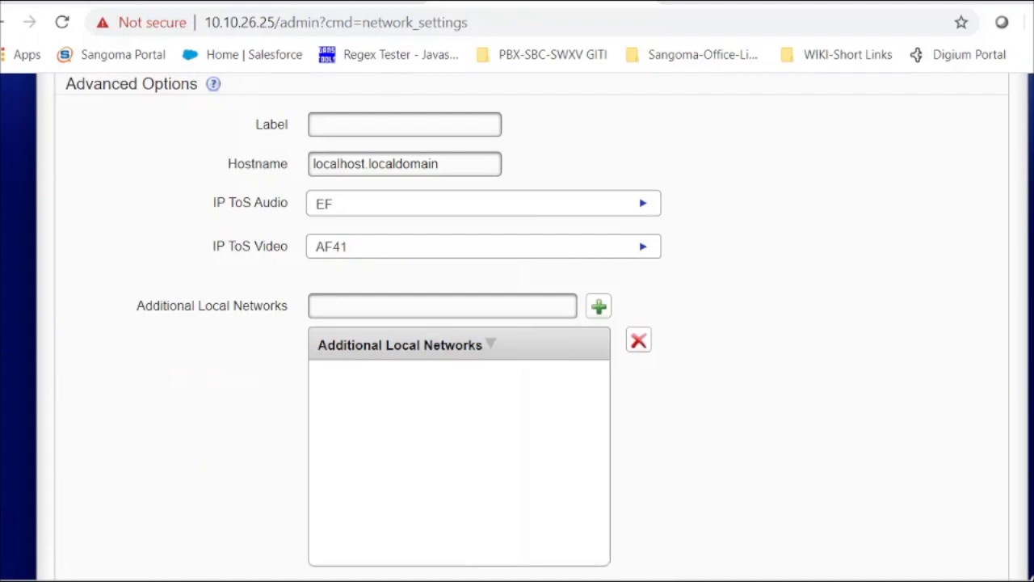
scroll(518, 323, "up", 10)
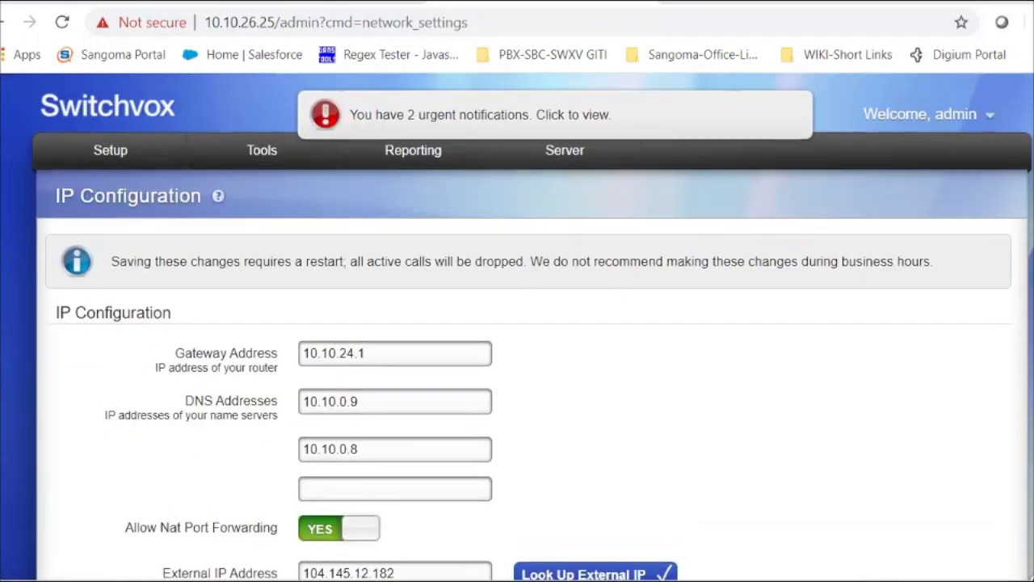
mouse_move(565, 168)
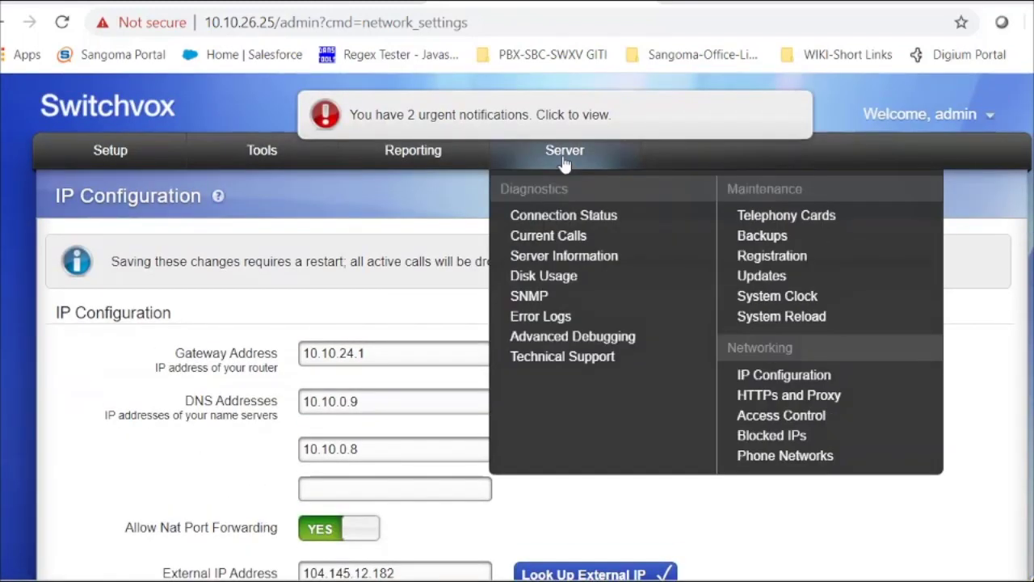
Review the Server > Access Control rules, then switch to the Switchboard with All Contacts
left_click(785, 417)
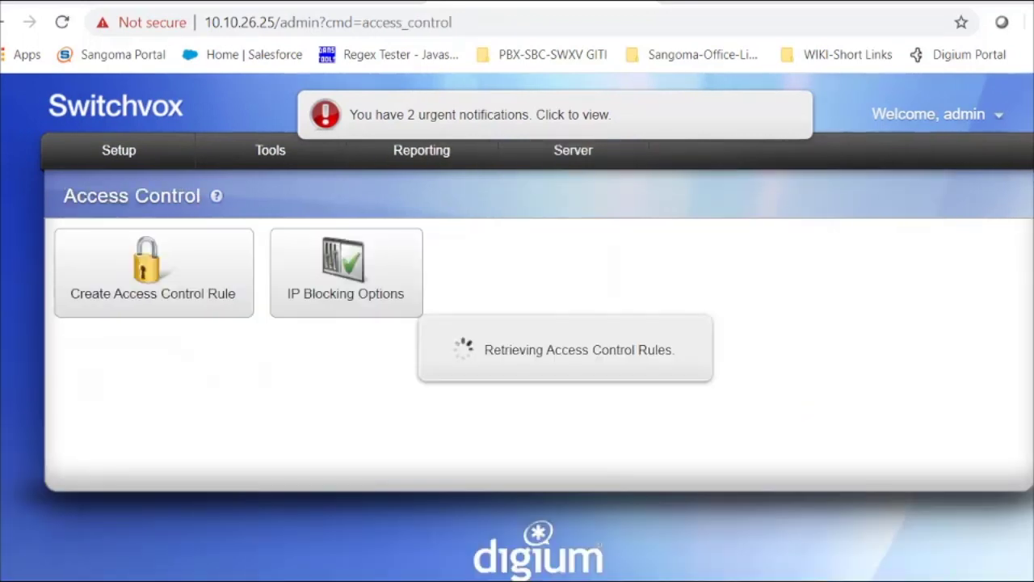
scroll(792, 392, "down", 3)
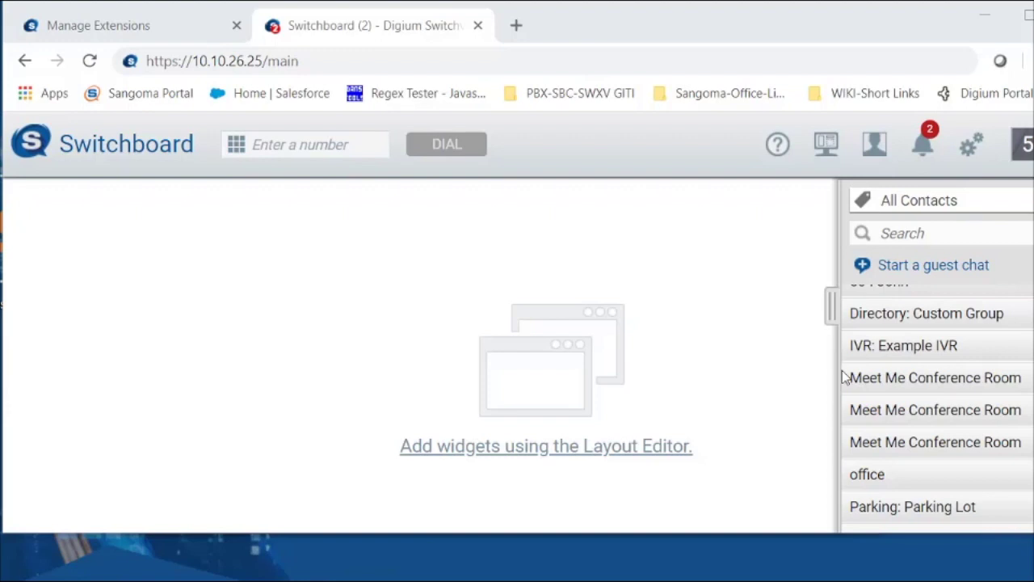
Start a guest chat, copy its guest link to the clipboard, and open a blank browser tab
left_click(911, 277)
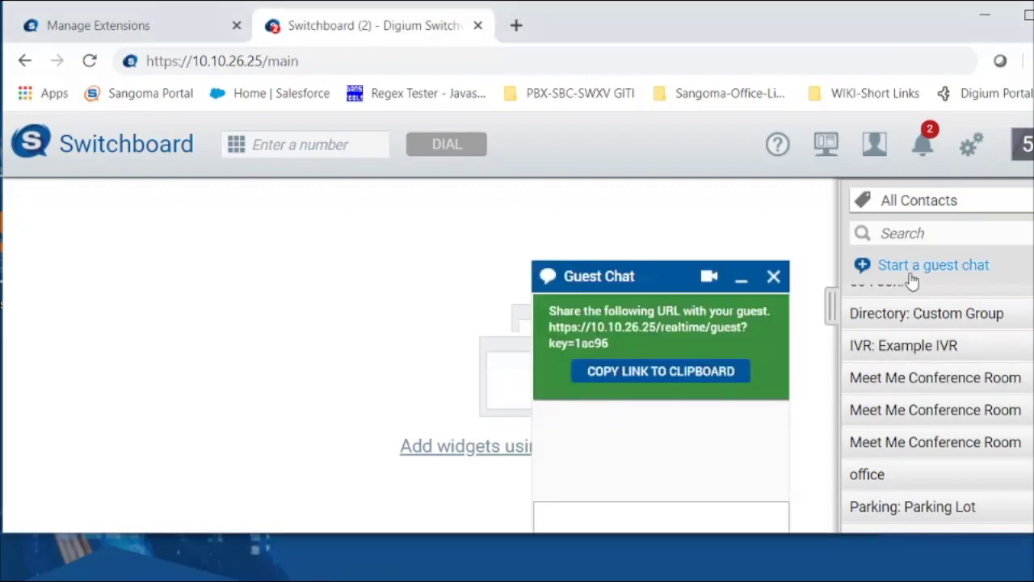
left_click(630, 376)
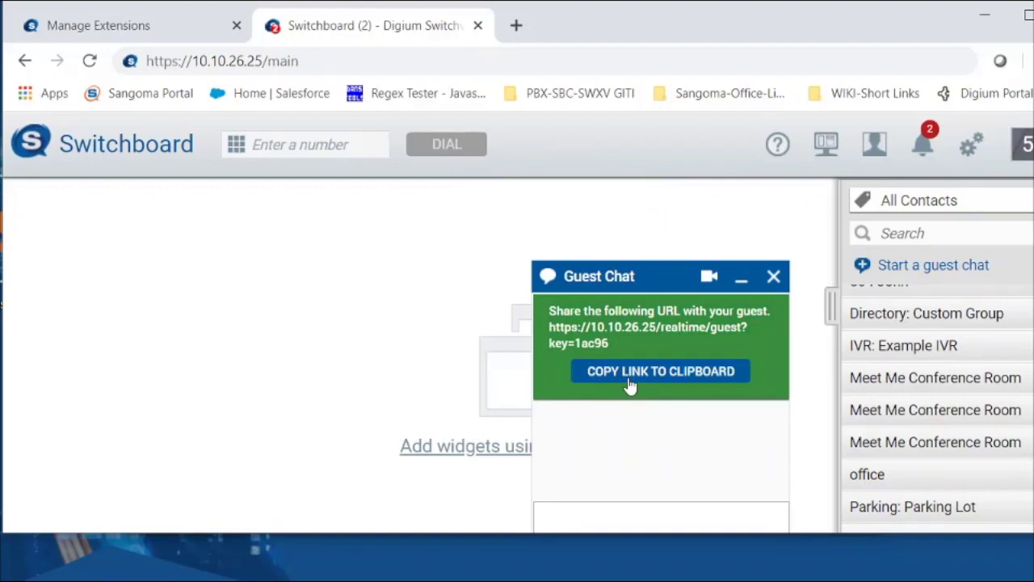
left_click(516, 26)
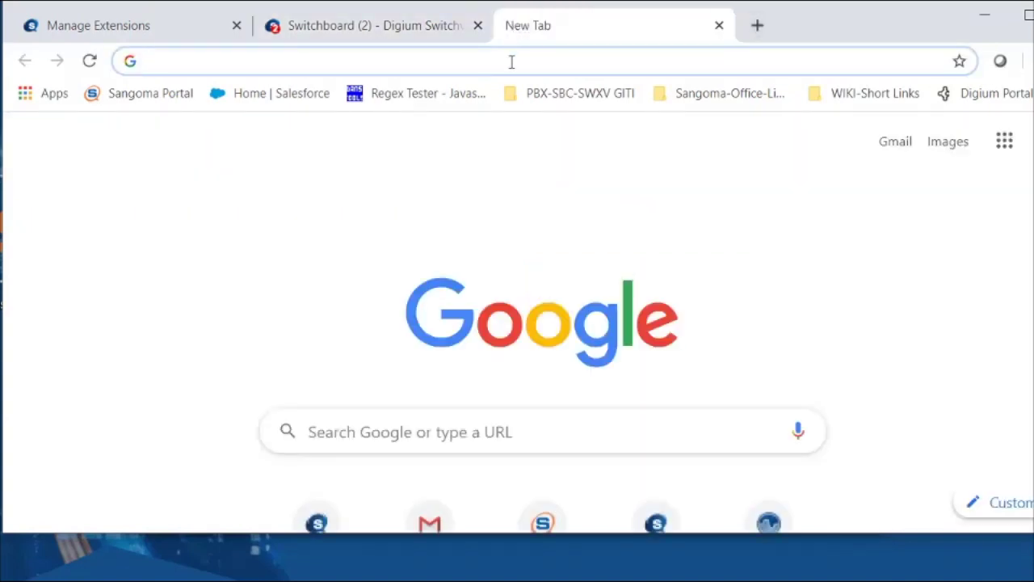
right_click(512, 61)
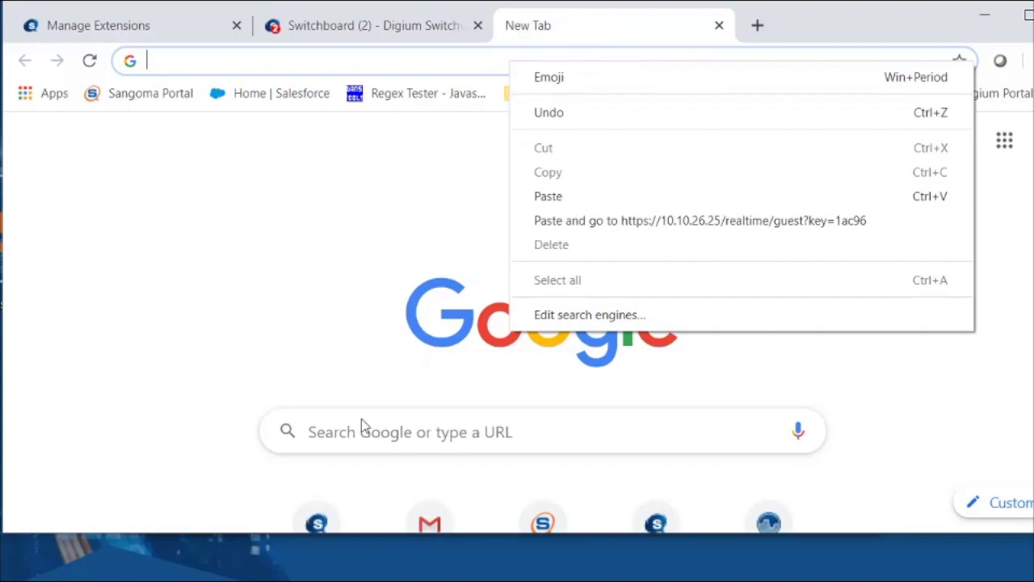
left_click(279, 575)
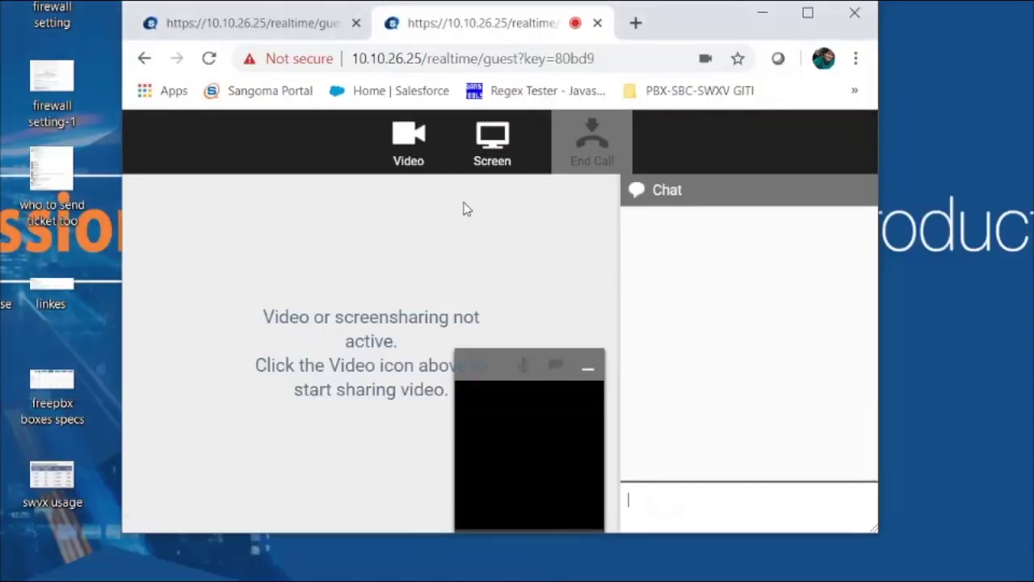
Paste the copied guest chat link into the guest window's address bar and load it
left_click(440, 558)
left_click(640, 62)
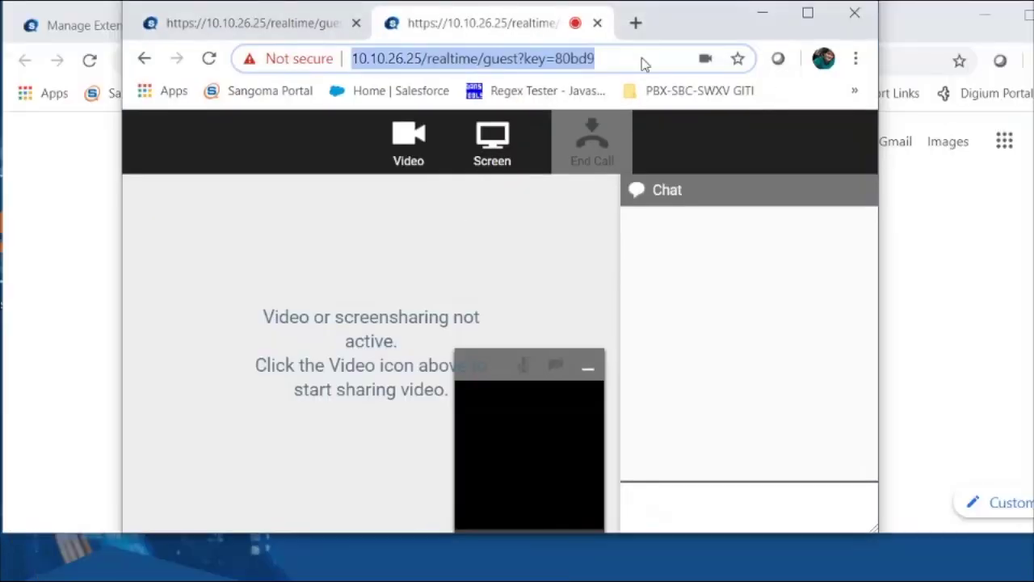
right_click(644, 63)
left_click(700, 192)
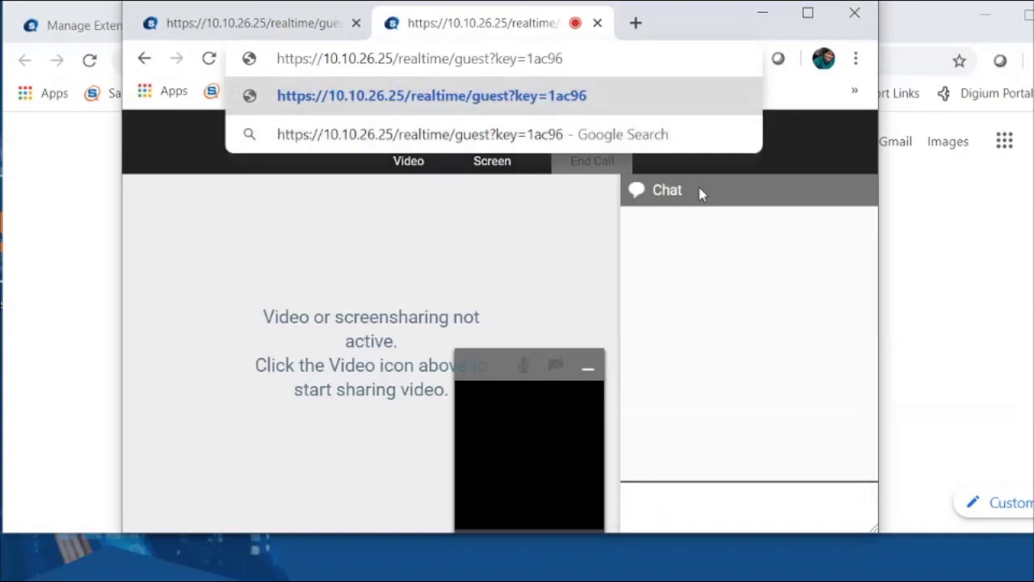
key("Return")
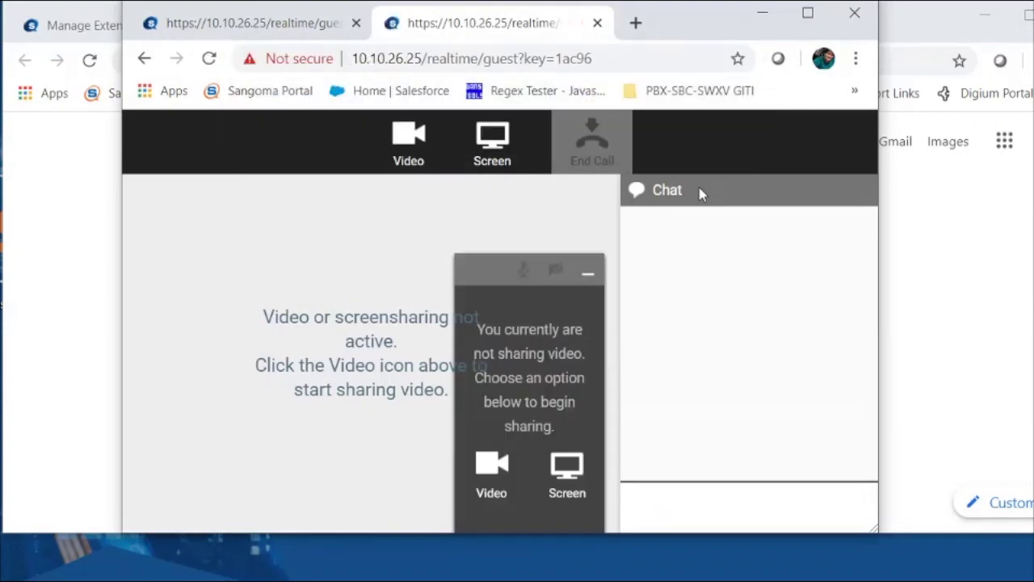
Send "hi" from the guest chat and return to the Switchboard to see it
left_click(681, 496)
type("hi")
key("Return")
left_click(70, 231)
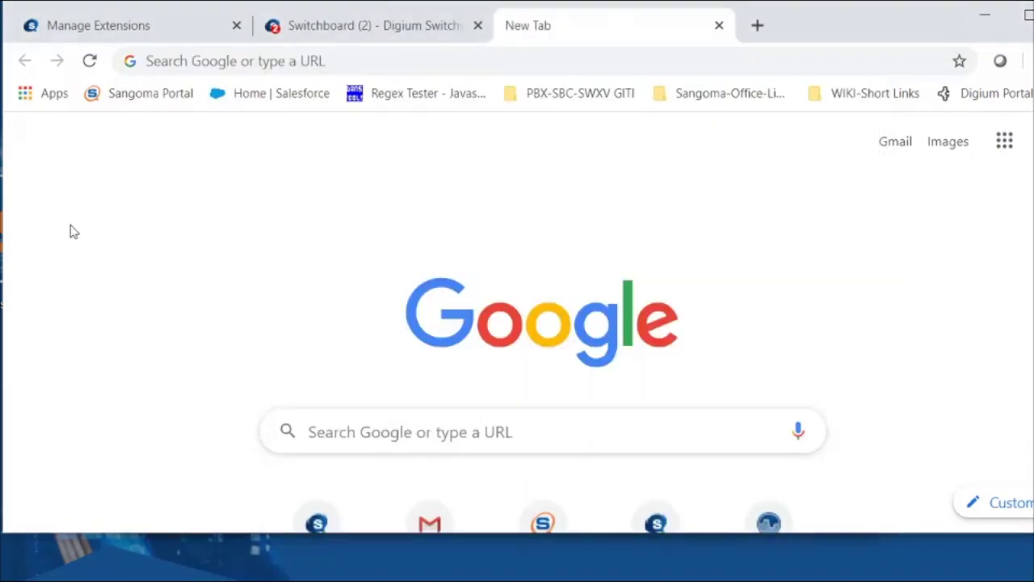
left_click(404, 32)
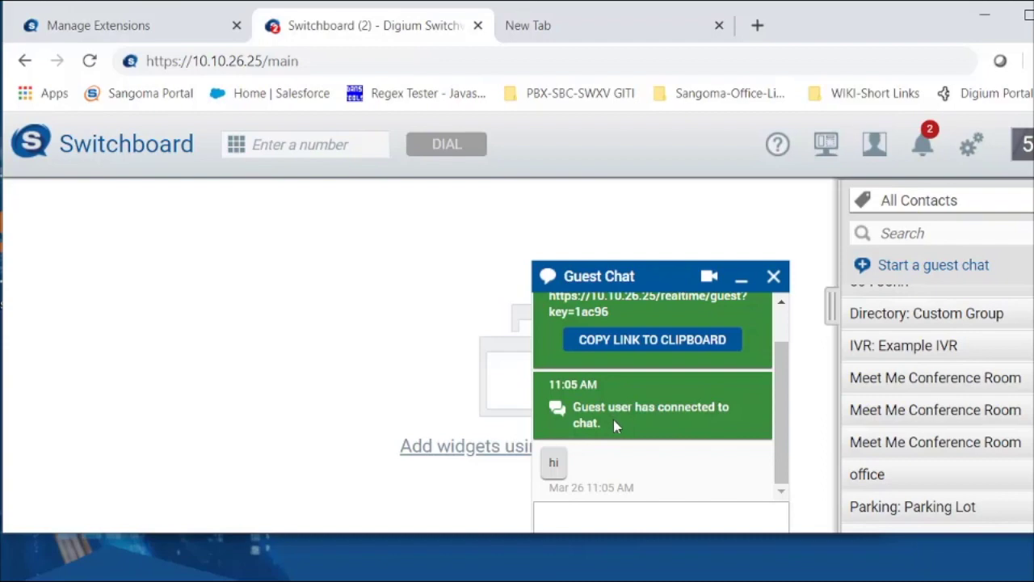
Send a video-call invite from the guest window and decline it in the Switchboard
mouse_move(280, 578)
left_click(430, 554)
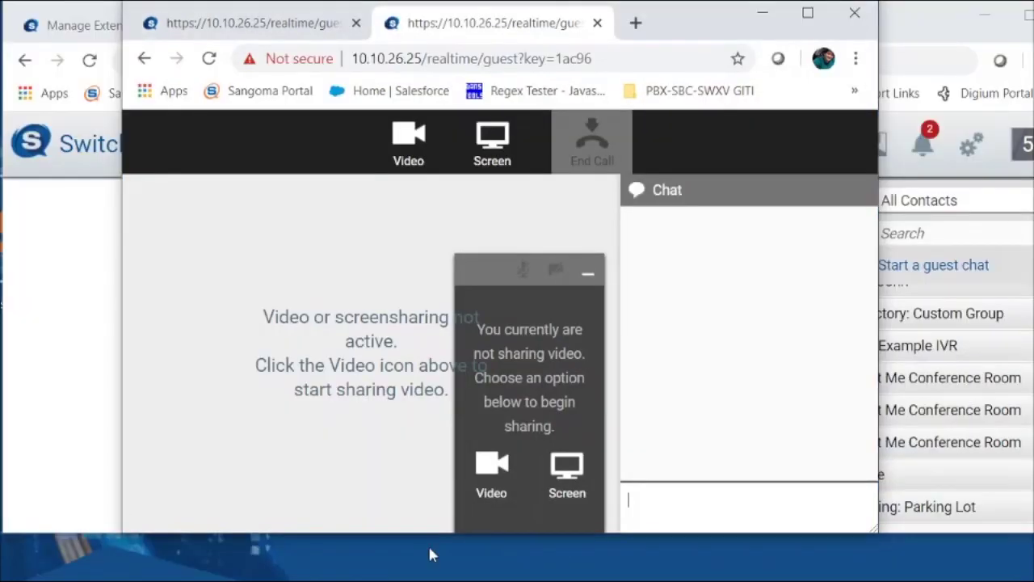
left_click(573, 485)
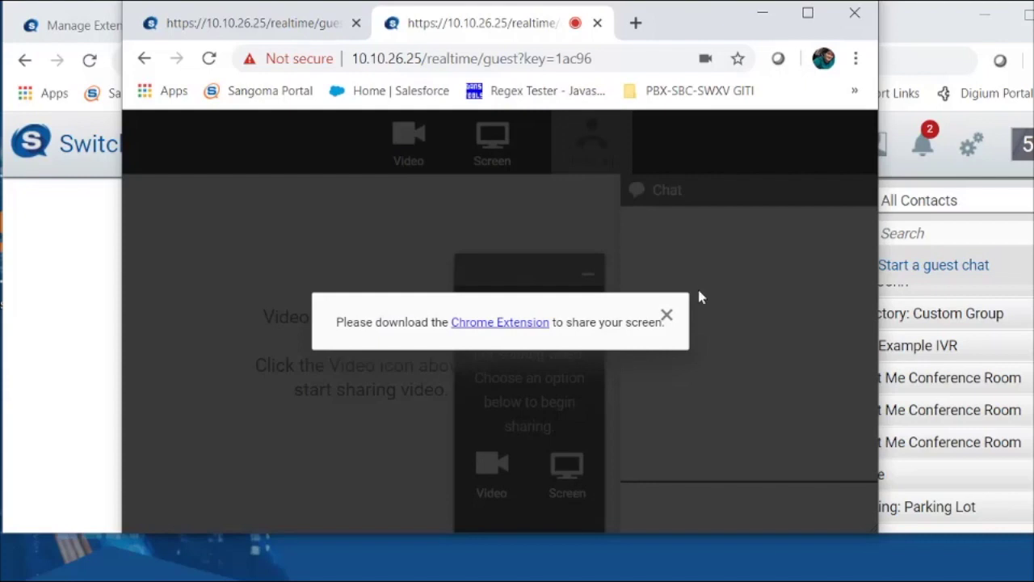
left_click(666, 314)
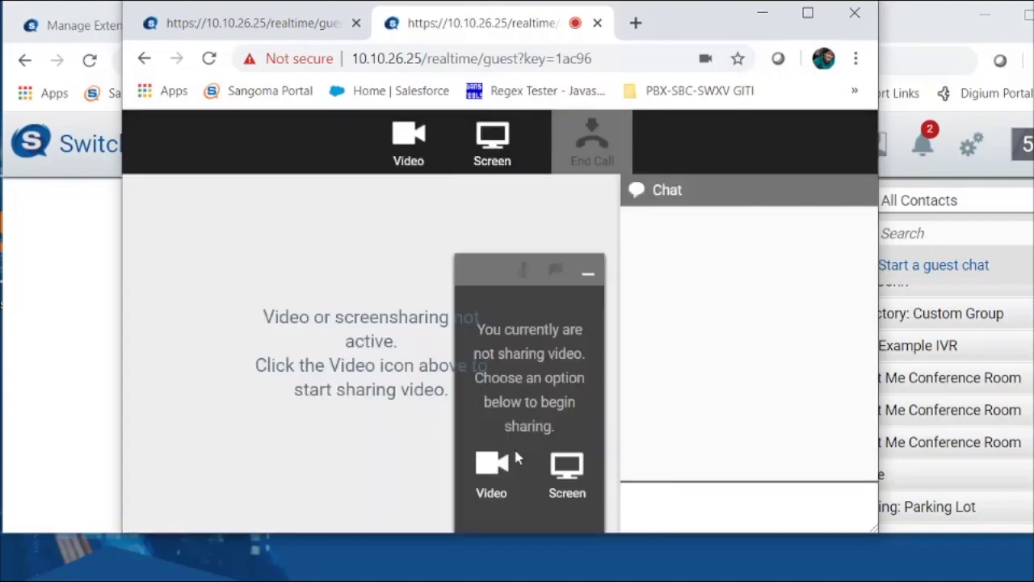
left_click(491, 462)
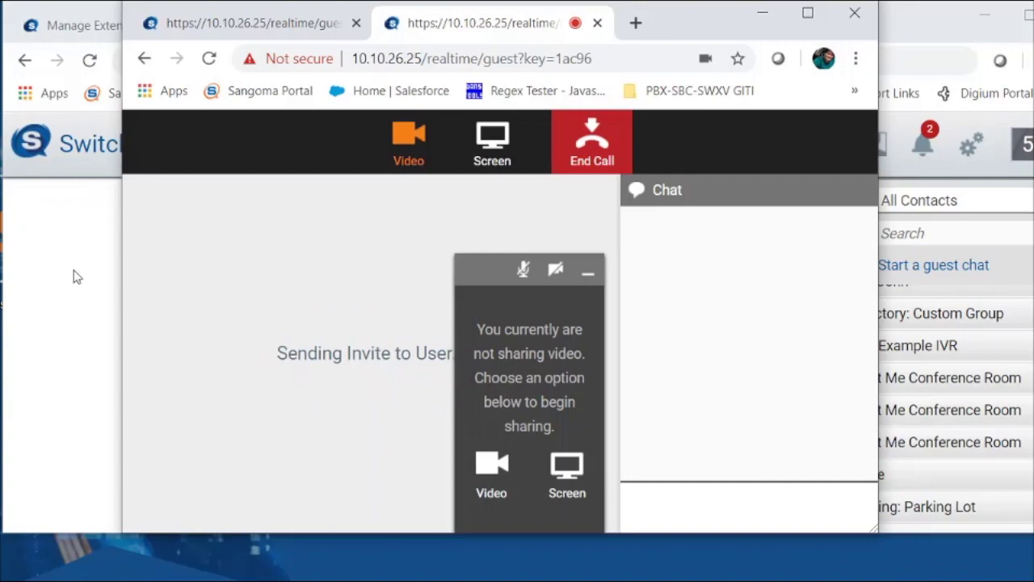
left_click(79, 277)
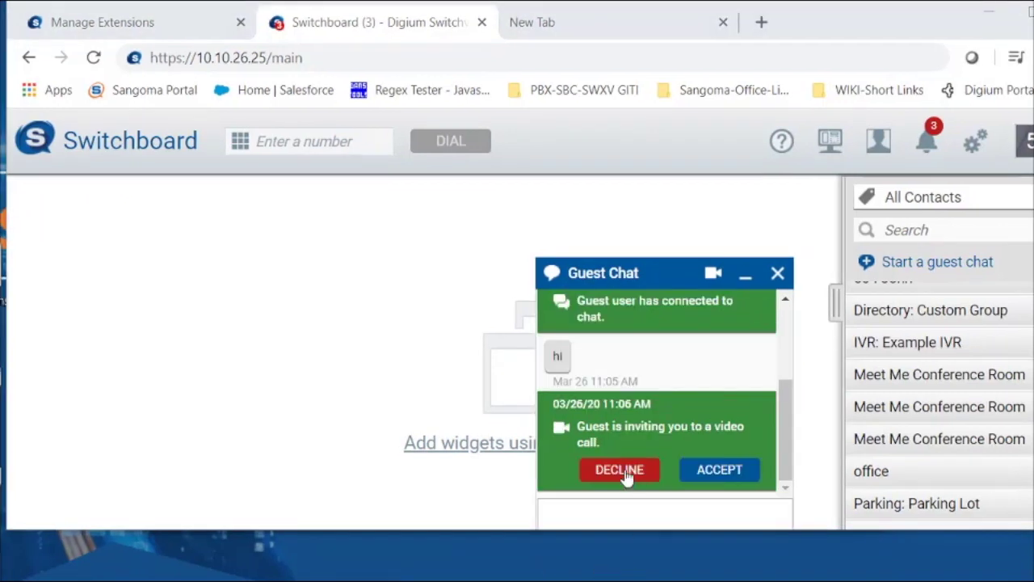
left_click(622, 473)
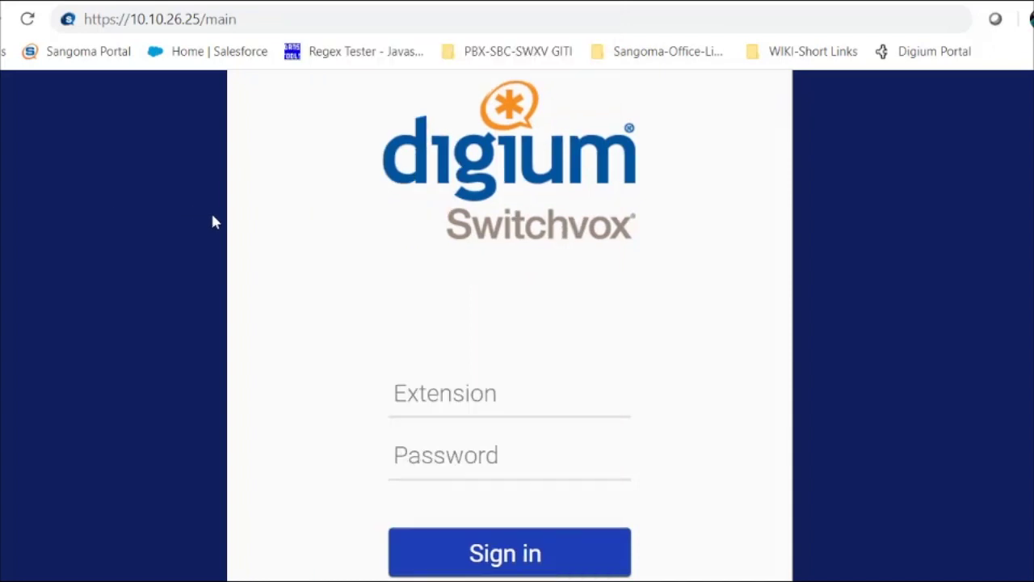
Sign in to the Switchboard as extension 503 by entering the account password
left_click(372, 18)
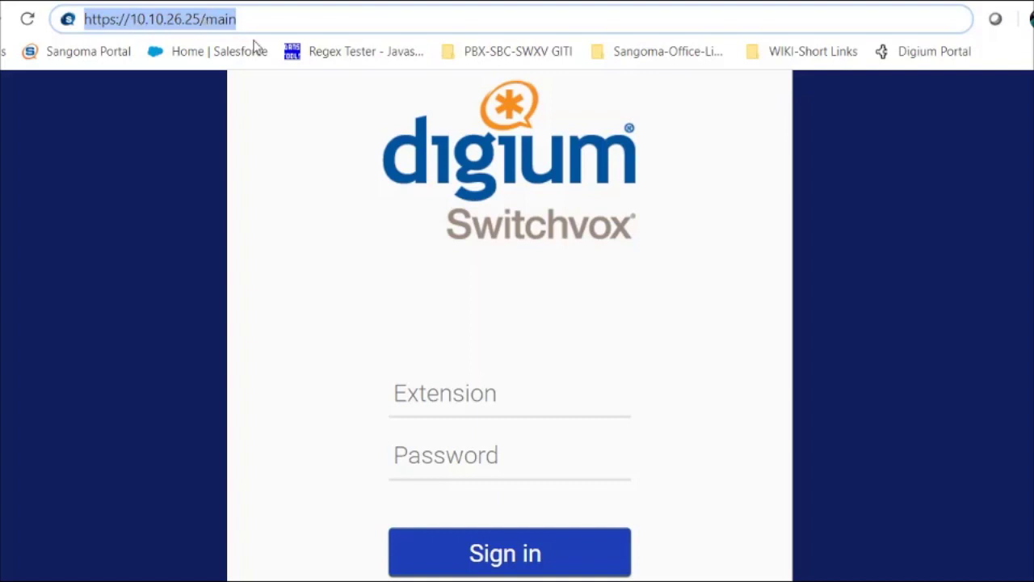
left_click(491, 394)
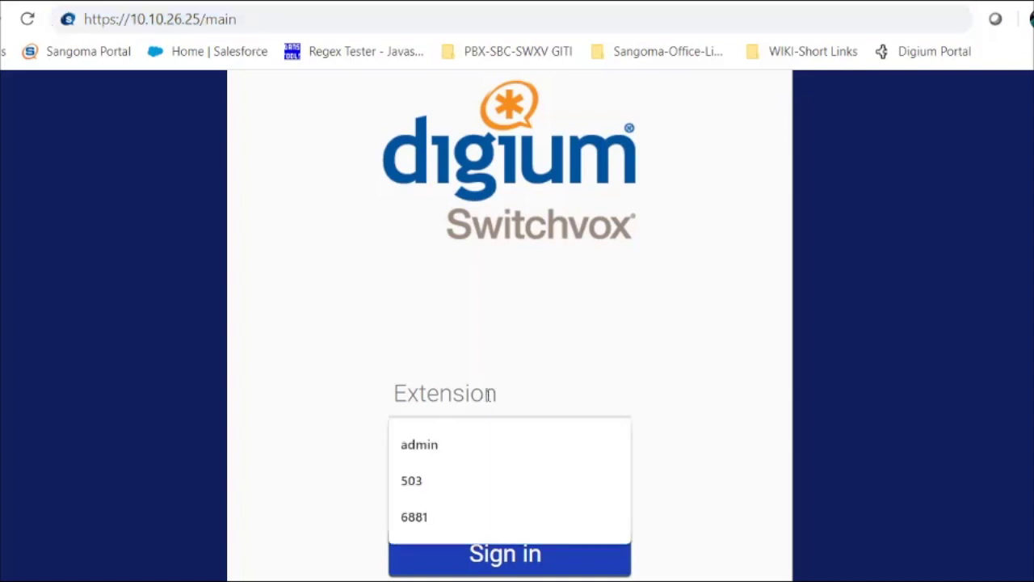
key("Down")
key("Down")
key("Return")
left_click(509, 469)
type("112345678")
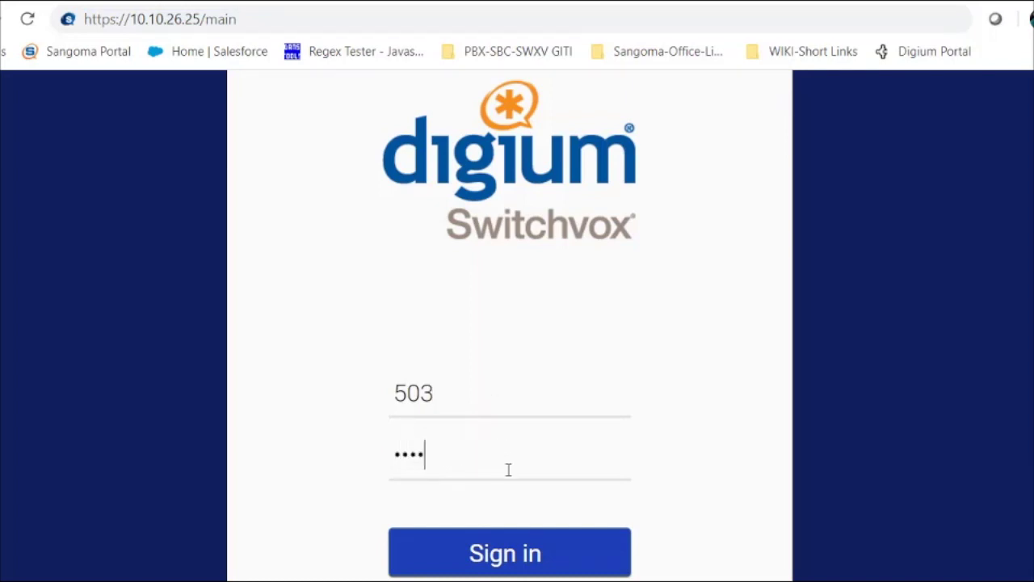
type("9")
left_click(524, 554)
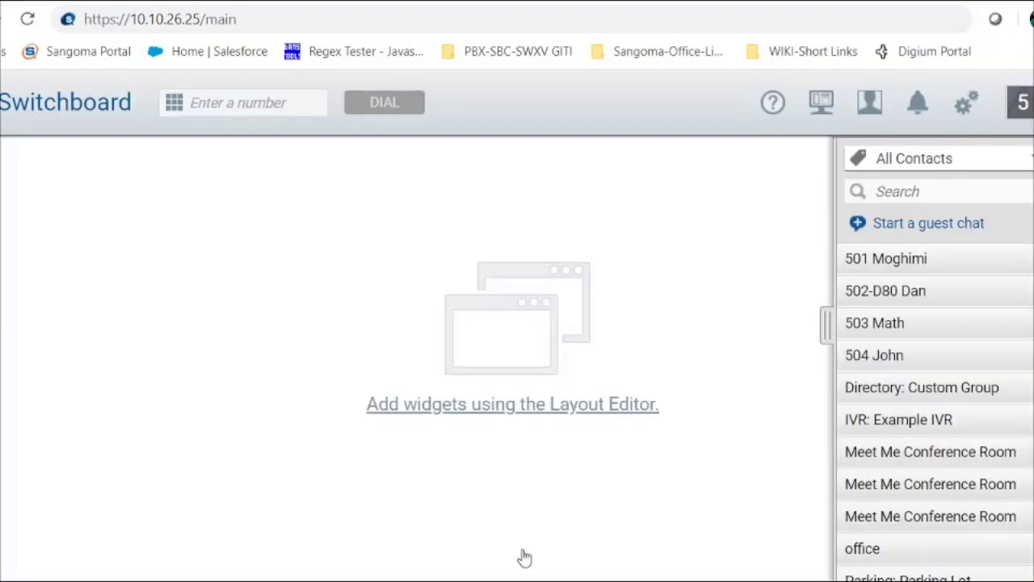
Send 'Hi' to extension 504 from its contact card, then bring up the softphone window
left_click(866, 356)
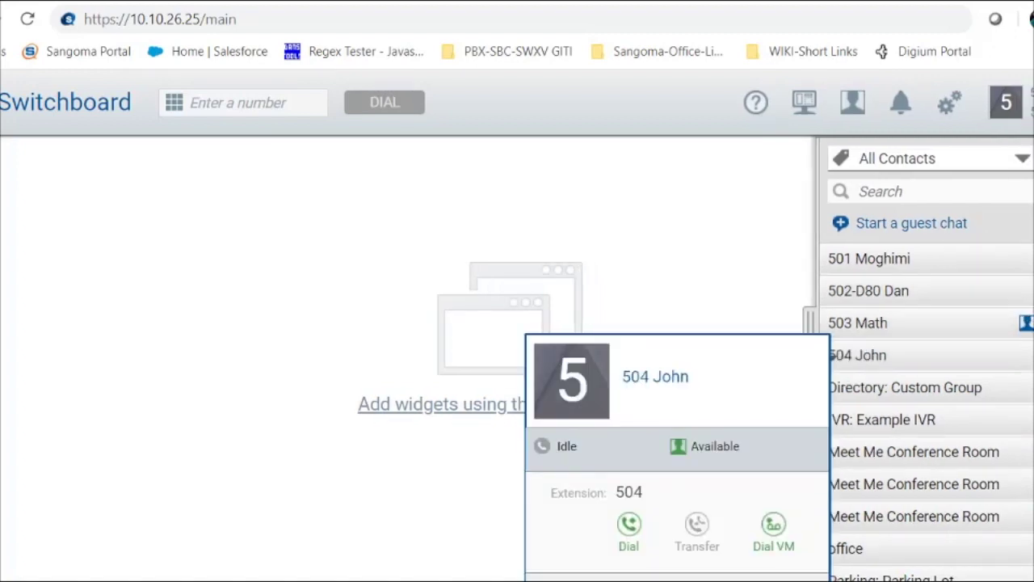
key("Escape")
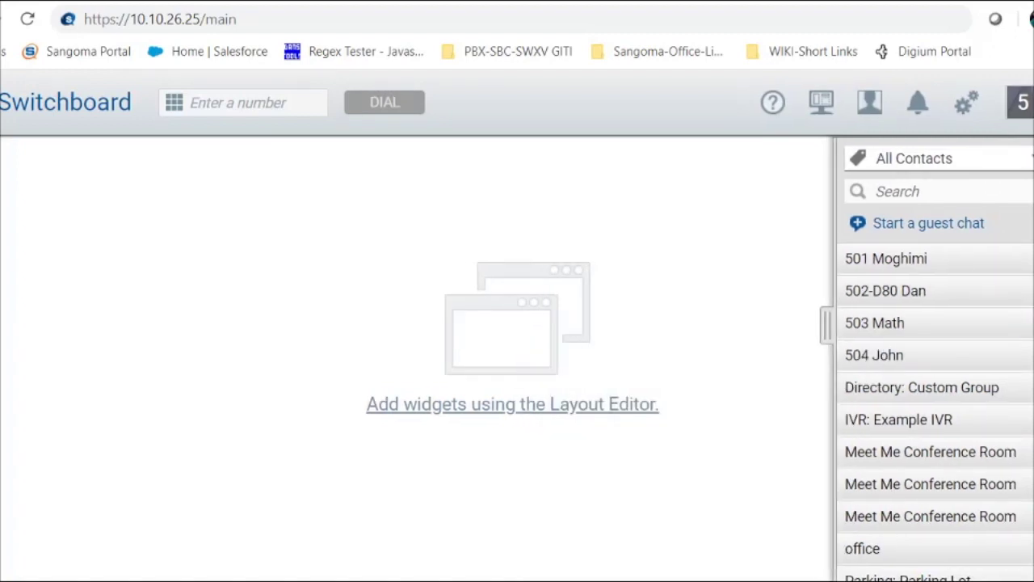
scroll(862, 349, "down", 2)
scroll(861, 349, "up", 2)
left_click(866, 357)
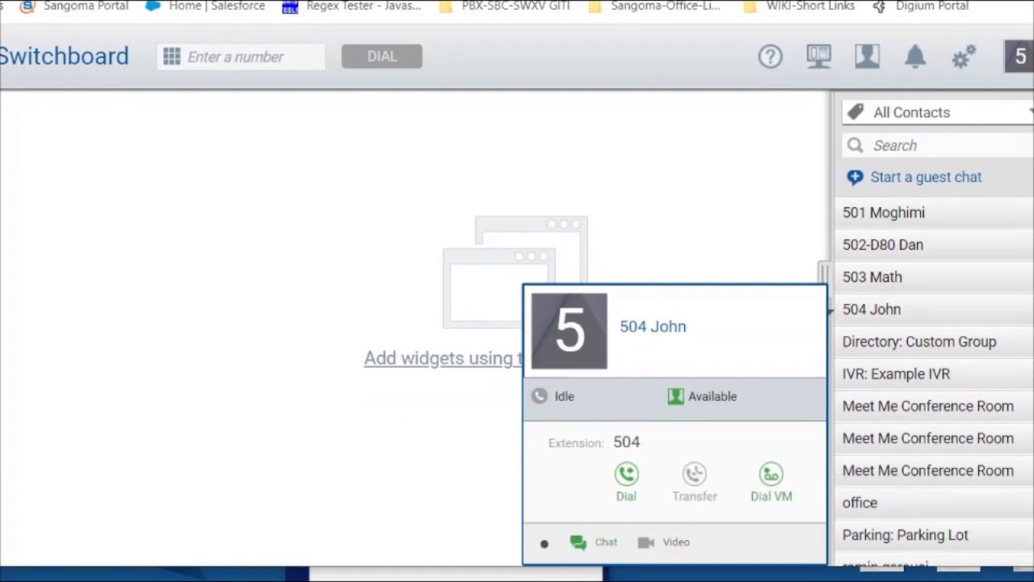
left_click(604, 544)
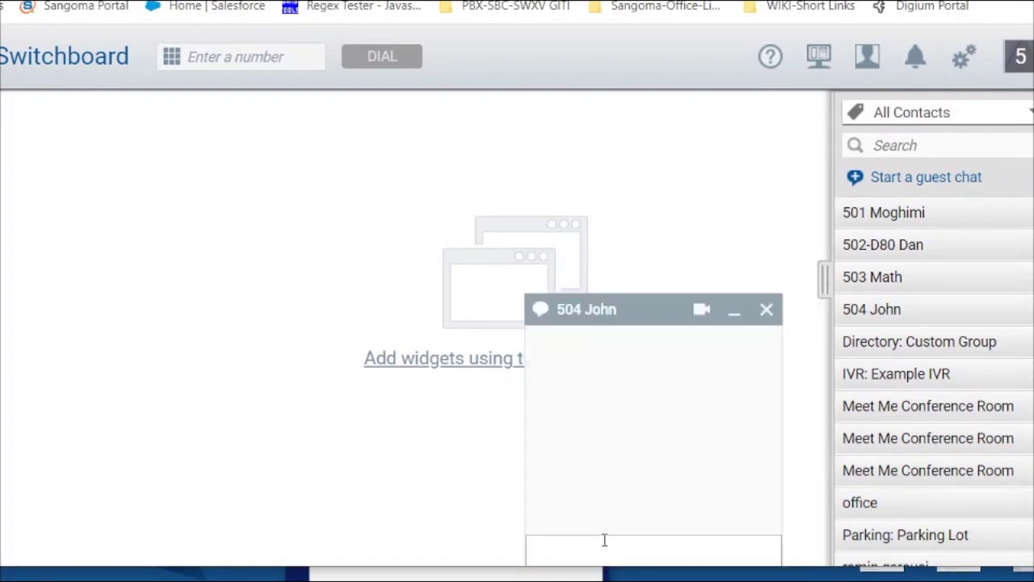
left_click(606, 553)
type("Hi")
key("Return")
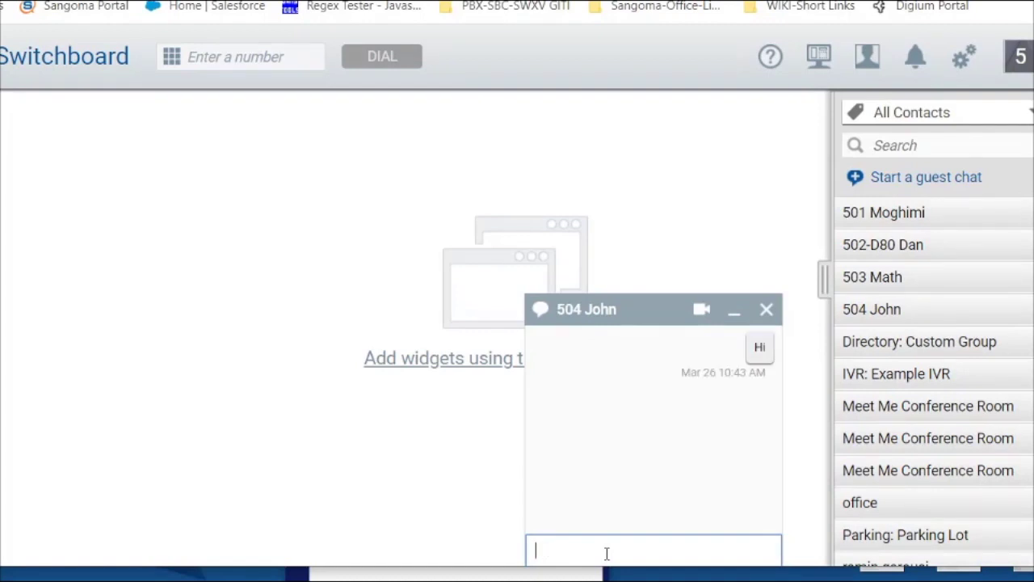
mouse_move(840, 575)
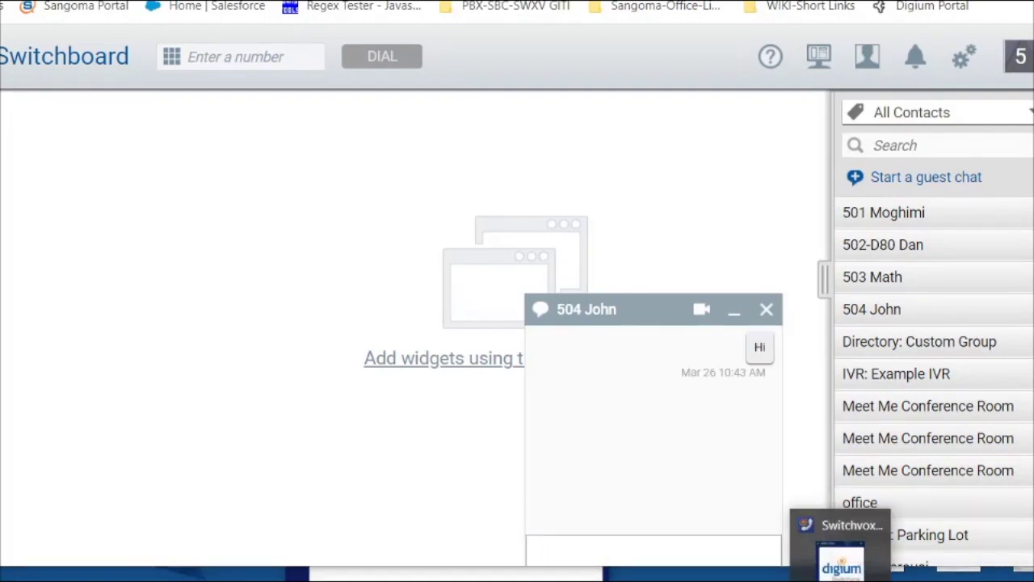
left_click(835, 549)
Sign in to the softphone as extension 504 by entering the account password
left_click(489, 376)
type("504")
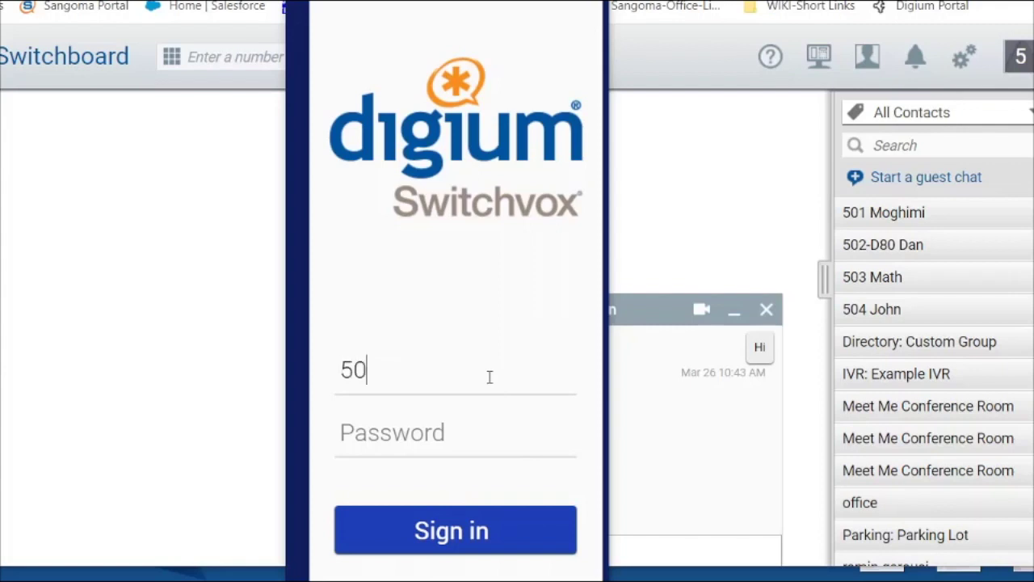
left_click(476, 434)
type("•••••")
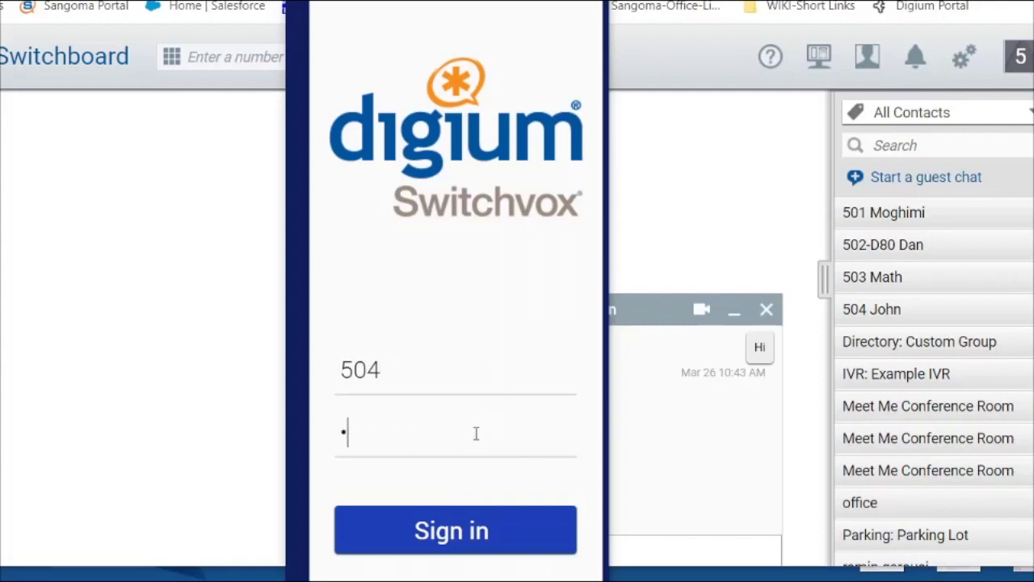
type("••••")
left_click(471, 530)
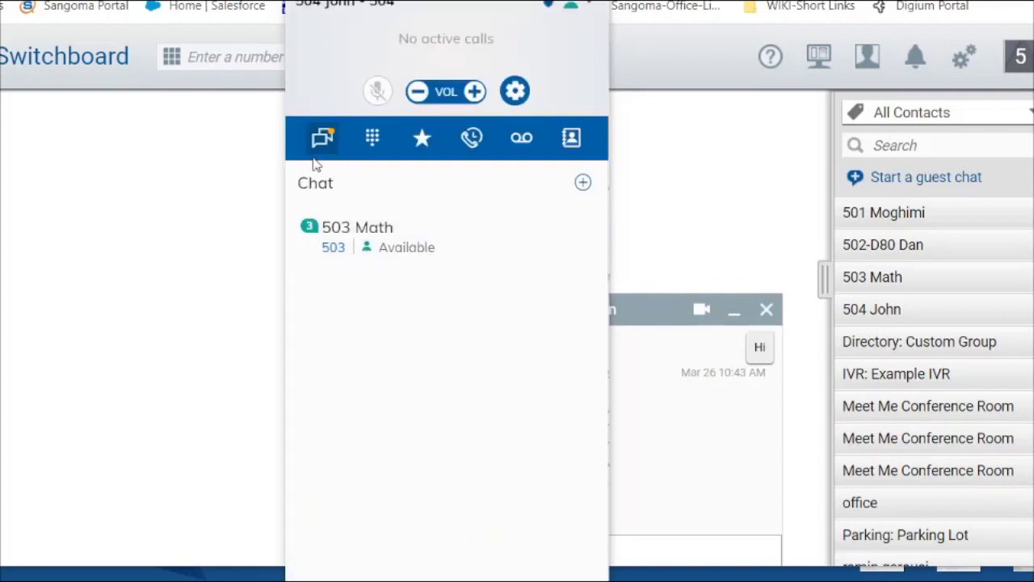
Start a new softphone Chat (not SMS) addressed to 503 Math and draft 'hi'
left_click(585, 185)
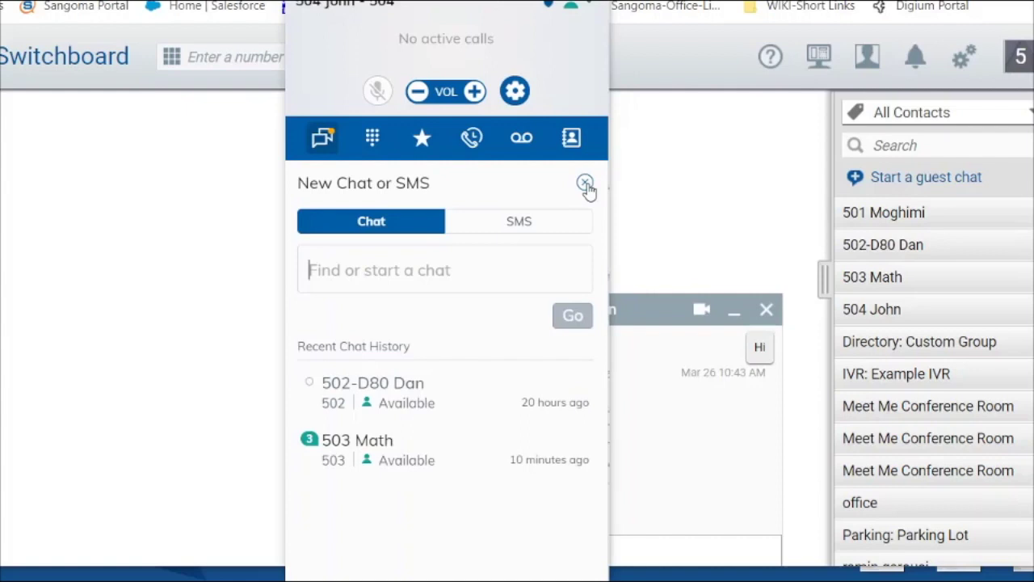
left_click(388, 223)
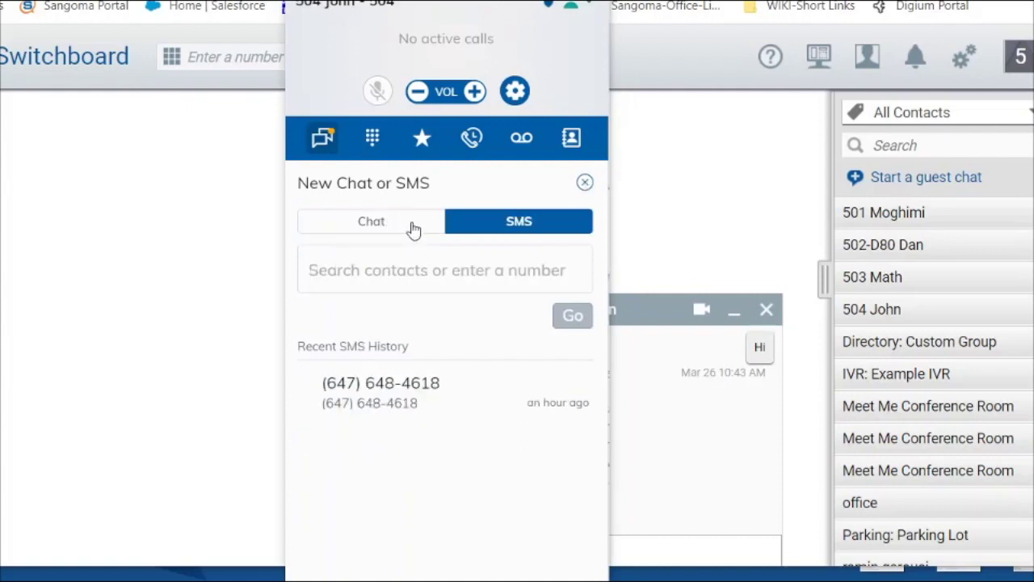
left_click(411, 228)
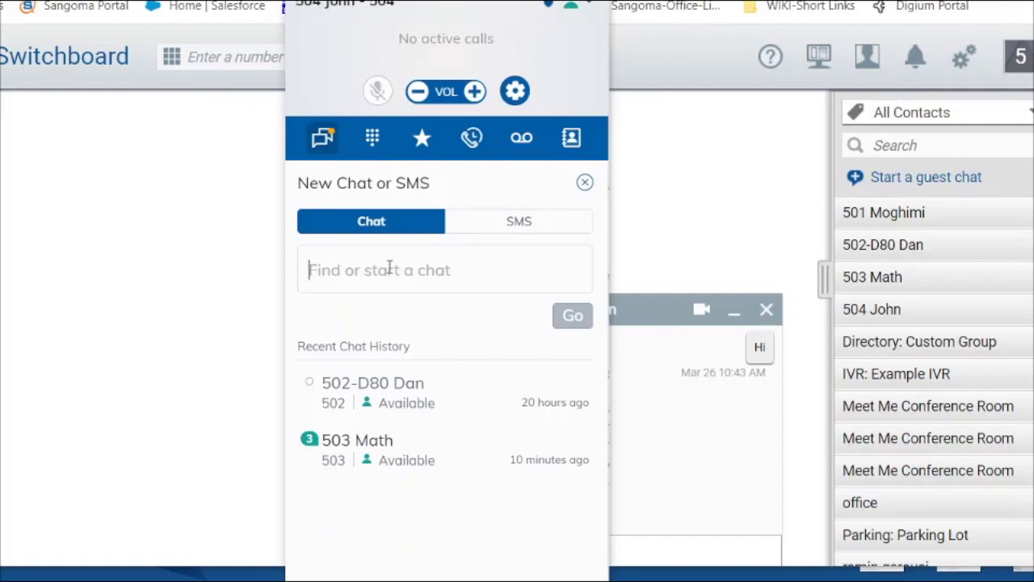
type("5")
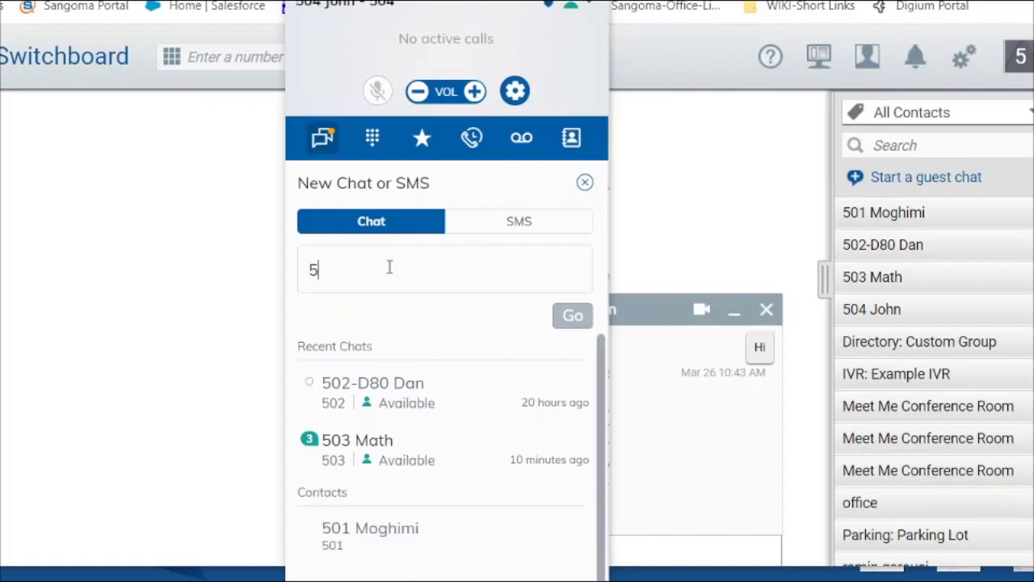
type("03")
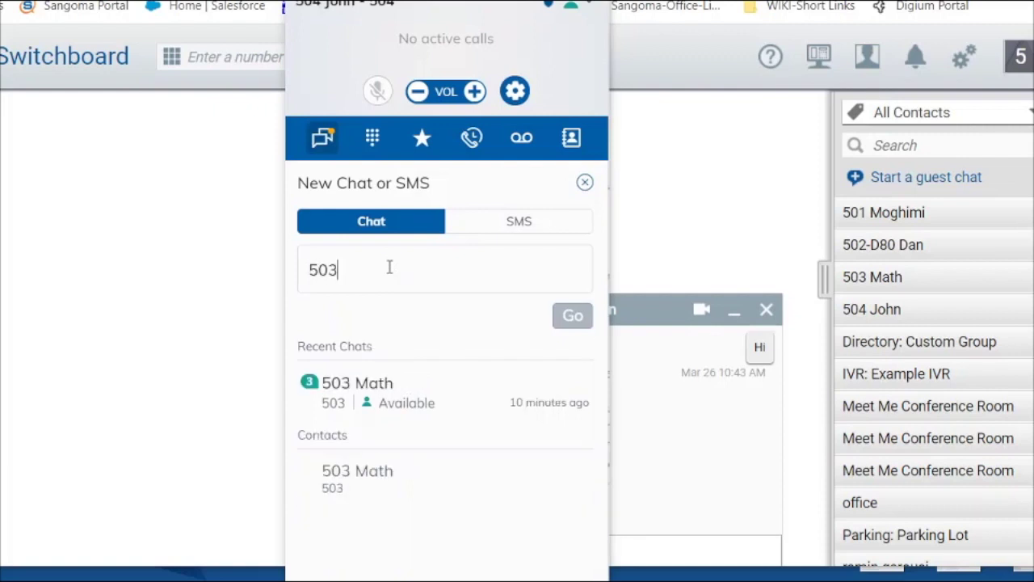
left_click(351, 405)
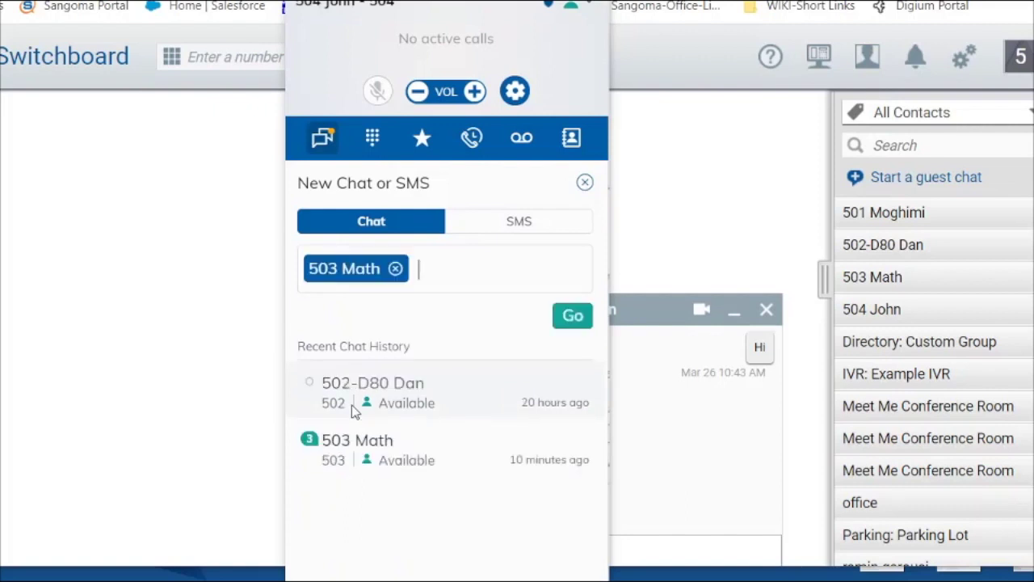
type("hi")
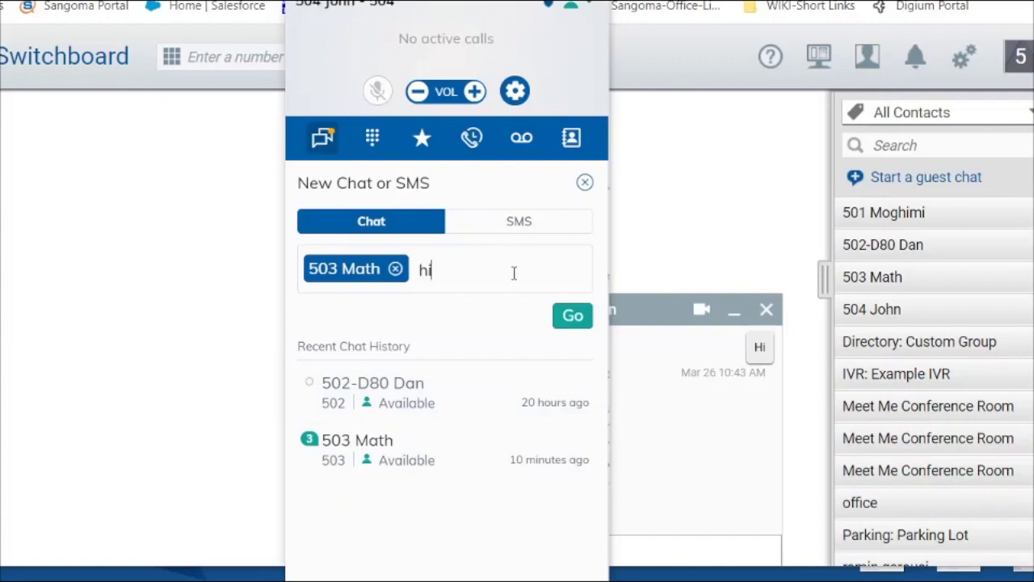